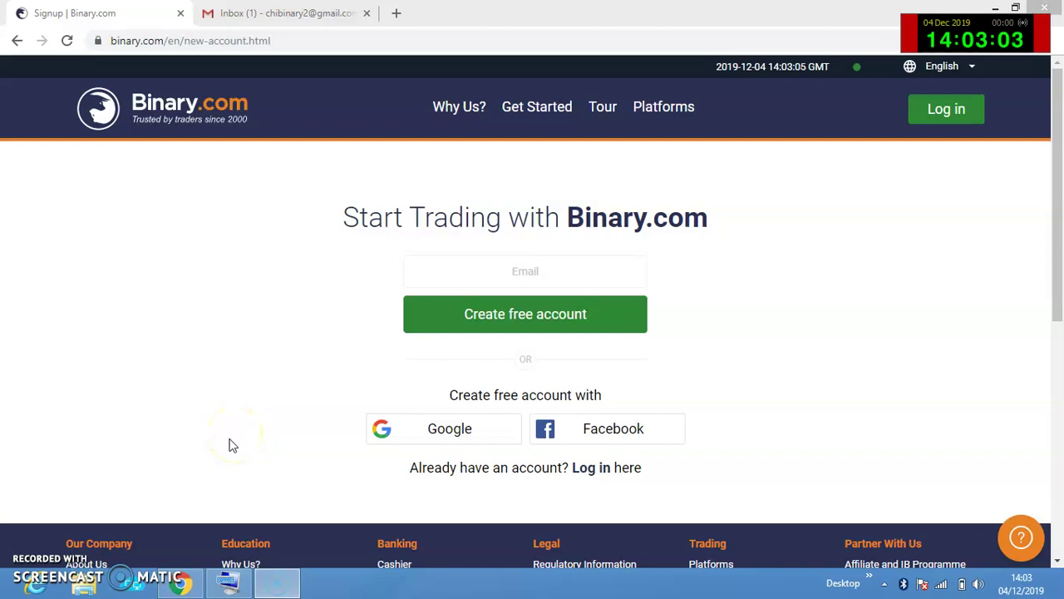
# Open the on-screen keyboard and place the cursor in the sign-up form's email field
pyautogui.moveTo(233, 586)
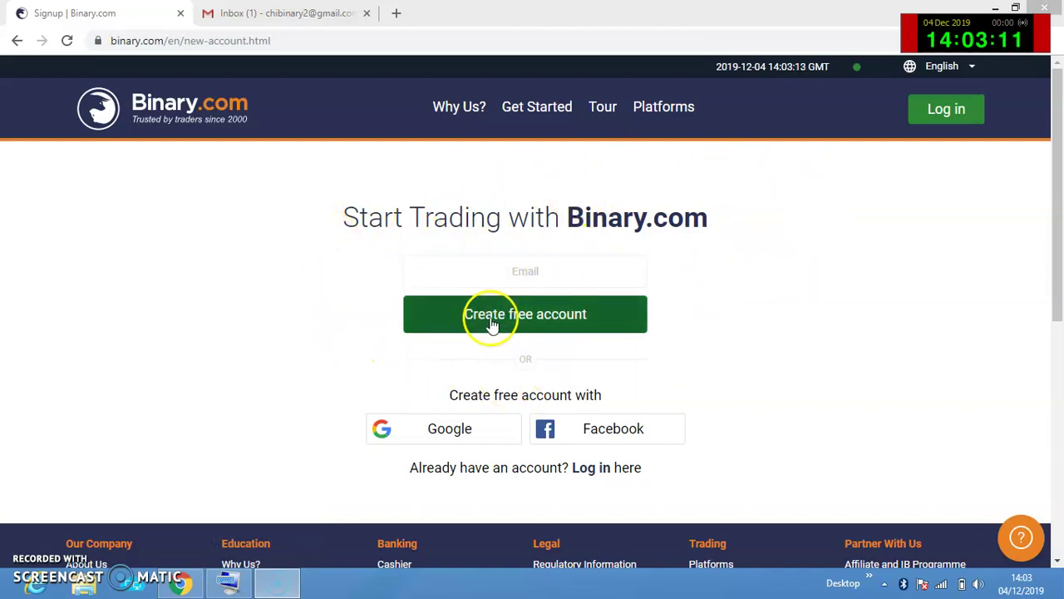
pyautogui.click(225, 586)
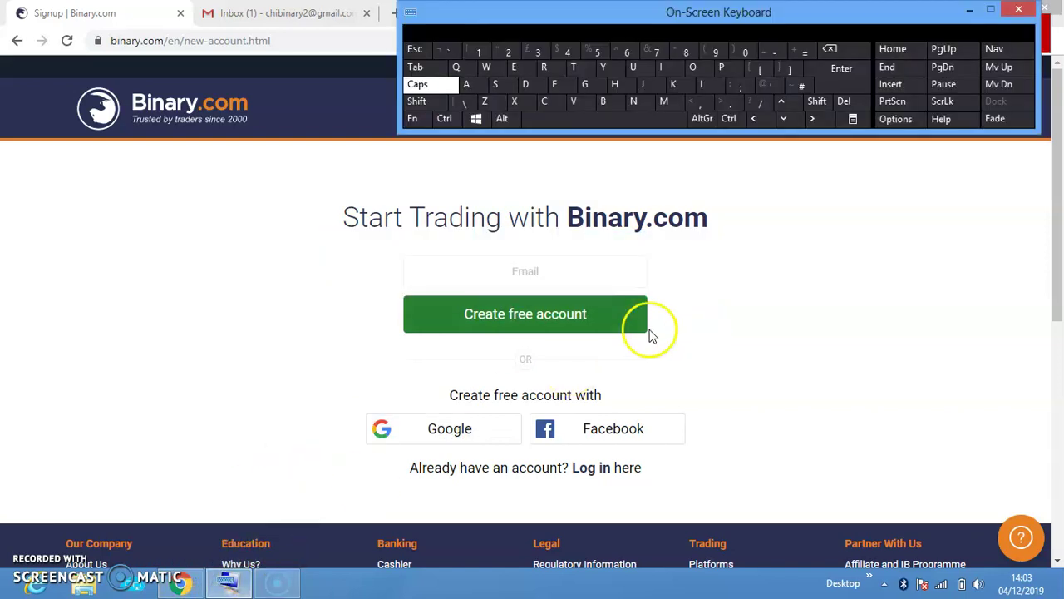
pyautogui.click(539, 270)
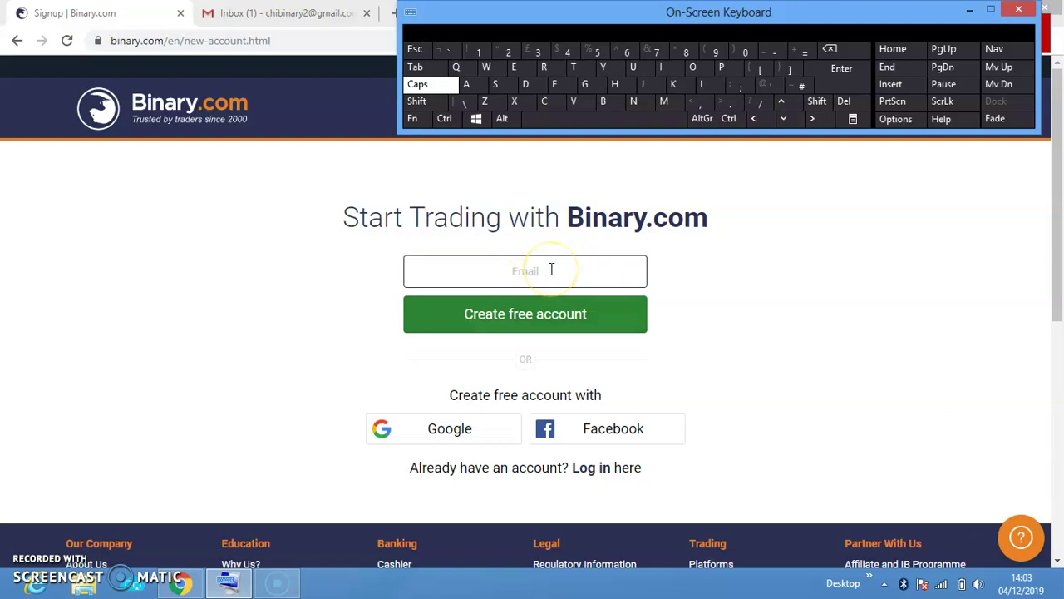
pyautogui.click(552, 269)
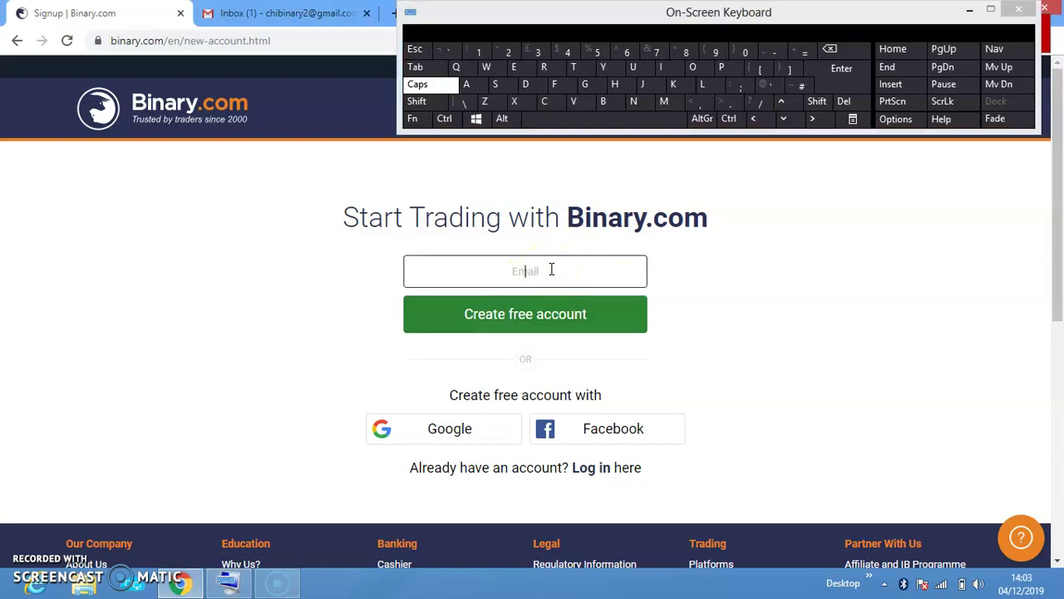
# Enter the user name part of the account's email address in the sign-up form, correcting the mistyped letters
pyautogui.click(773, 107)
pyautogui.click(547, 100)
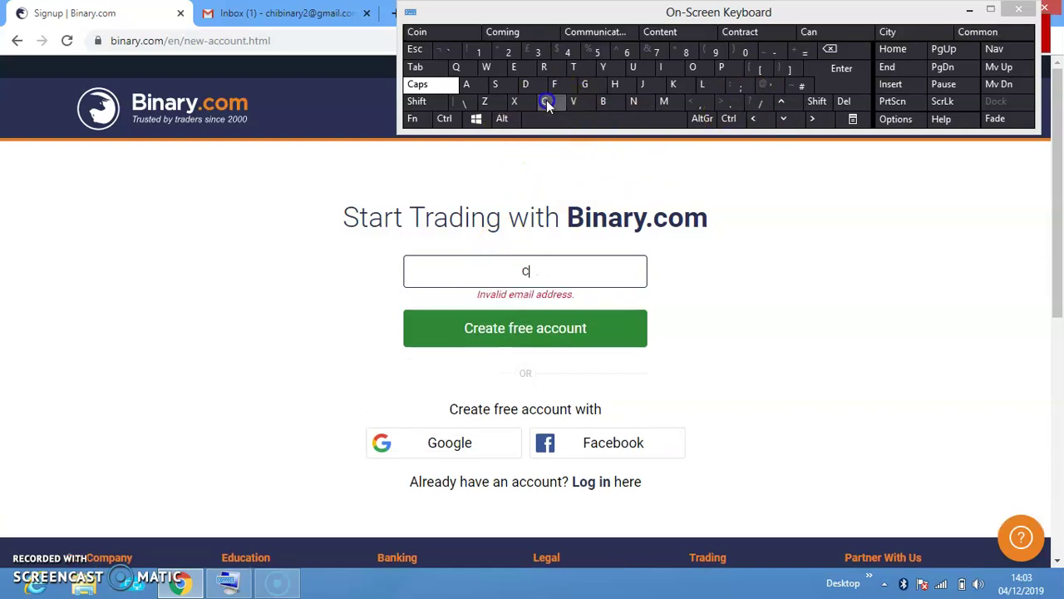
pyautogui.click(449, 84)
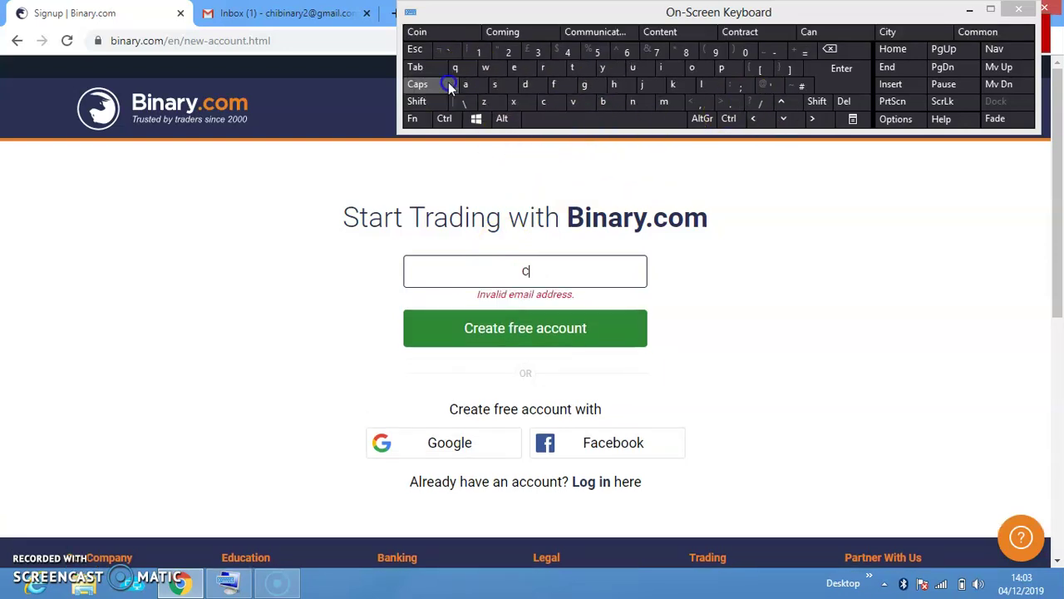
pyautogui.click(615, 87)
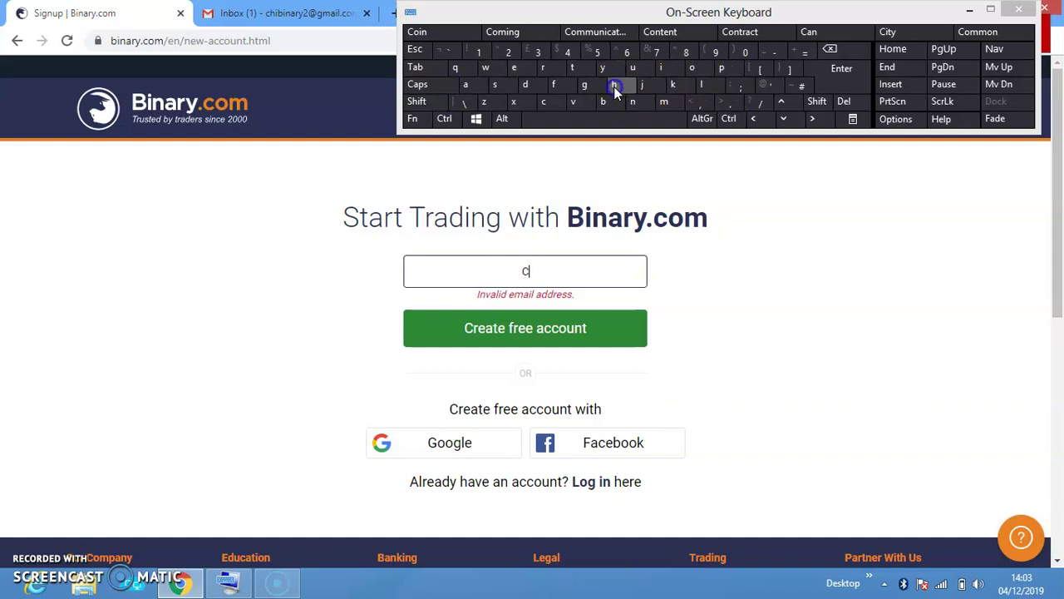
pyautogui.click(660, 70)
pyautogui.click(695, 66)
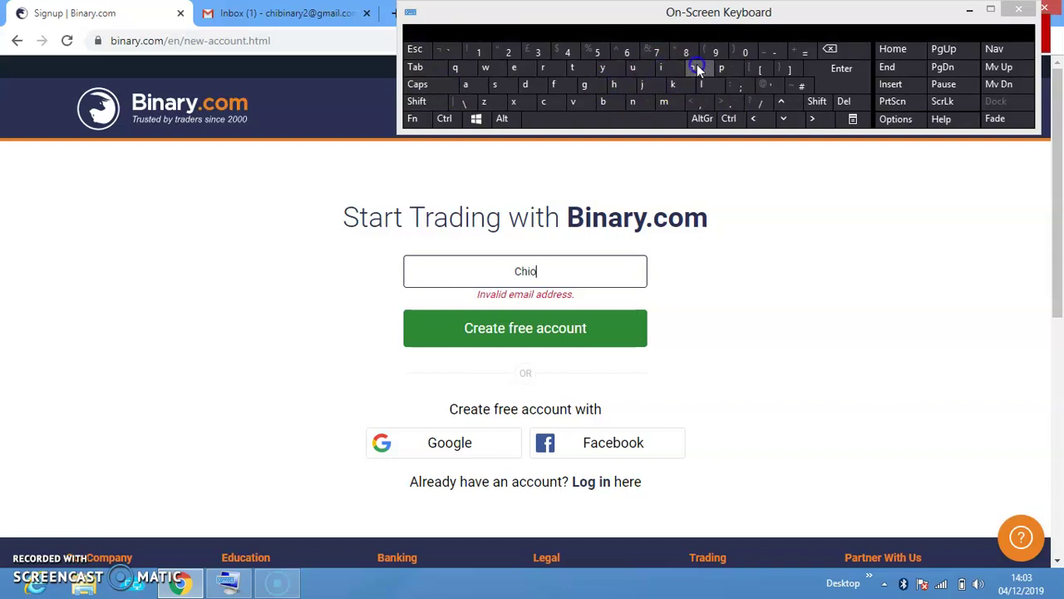
pyautogui.click(664, 102)
pyautogui.click(467, 86)
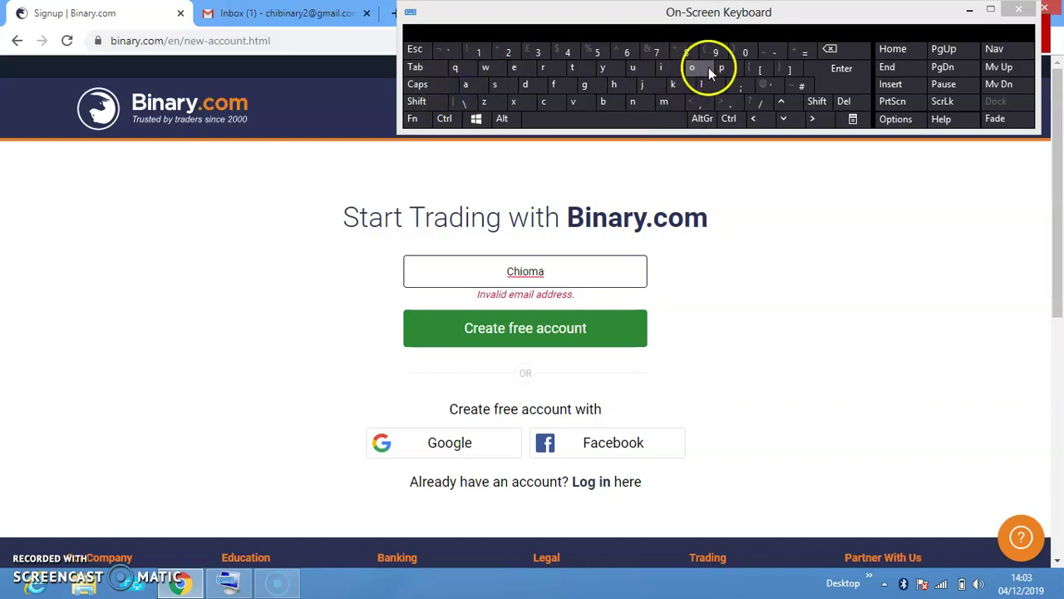
pyautogui.press('BackSpace')
pyautogui.press('BackSpace')
pyautogui.press('BackSpace')
pyautogui.click(700, 87)
pyautogui.click(603, 102)
pyautogui.click(661, 66)
pyautogui.click(635, 103)
pyautogui.click(478, 86)
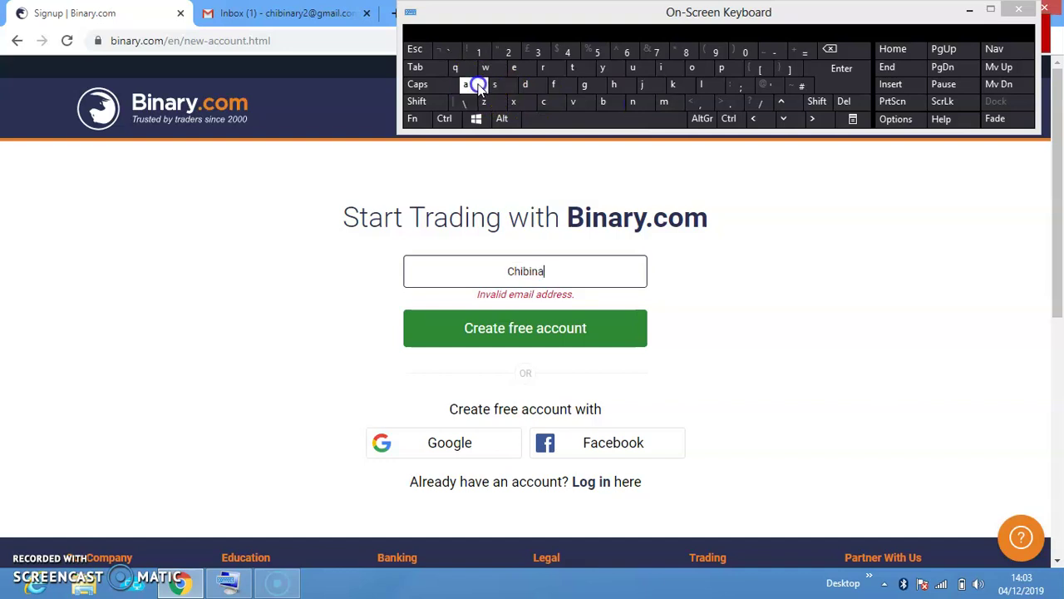
pyautogui.click(542, 67)
pyautogui.click(599, 67)
pyautogui.click(507, 52)
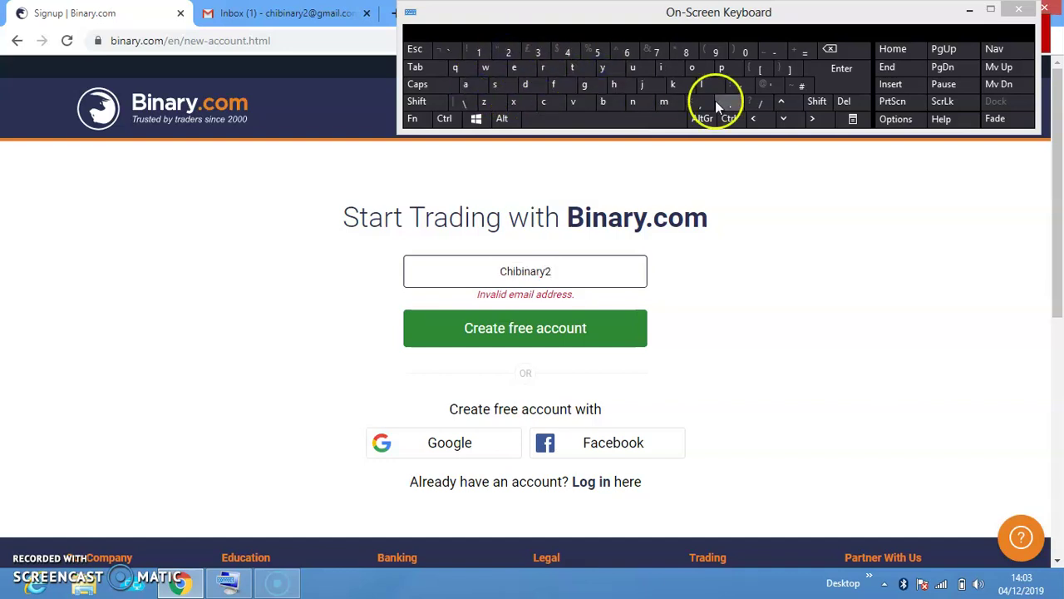
# Complete the email address with its domain and submit the form to create a free account
pyautogui.click(813, 100)
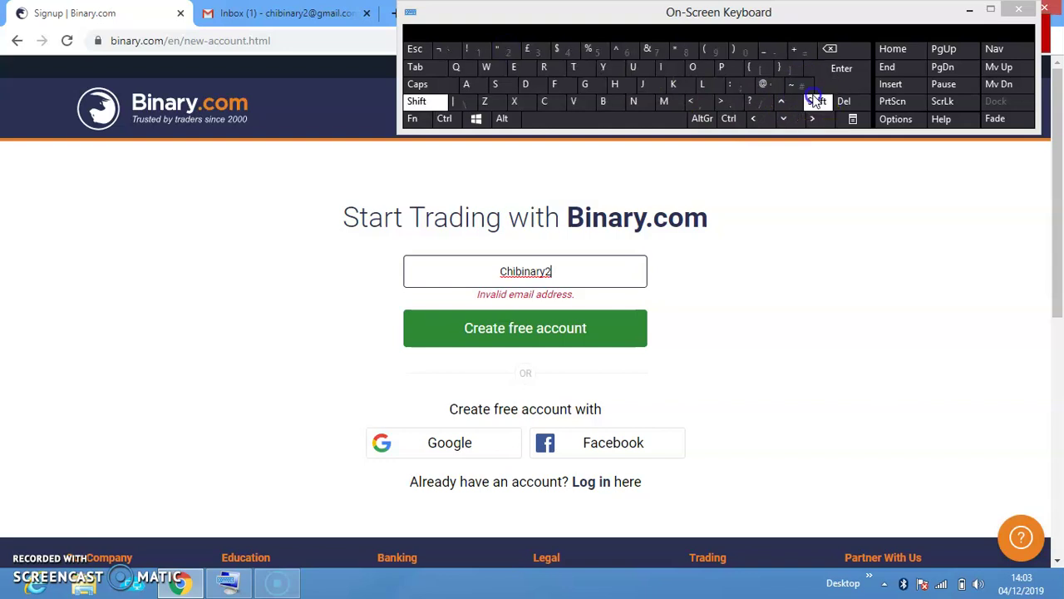
pyautogui.click(760, 83)
pyautogui.click(586, 84)
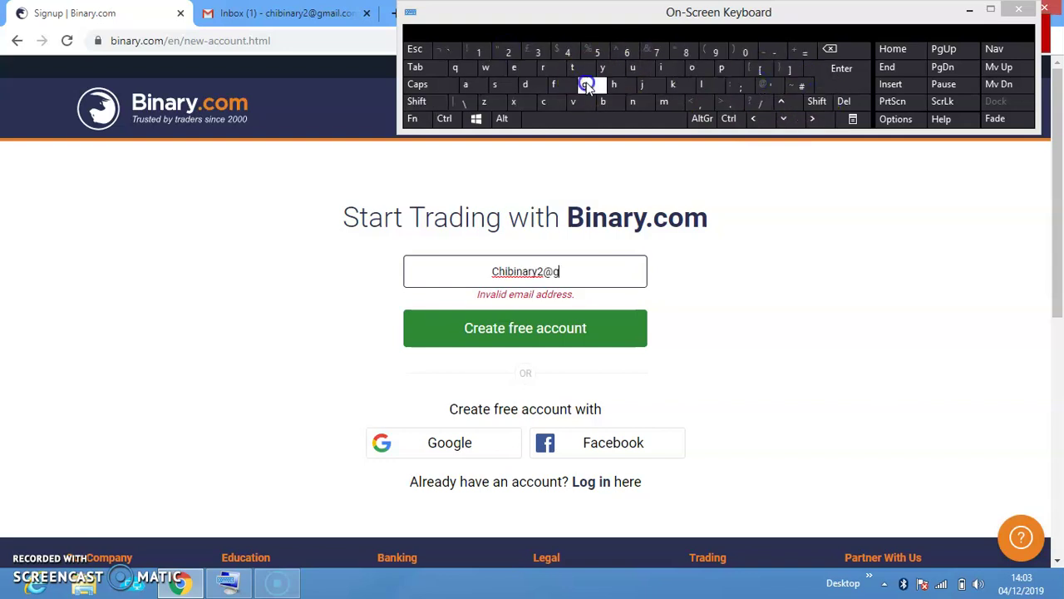
pyautogui.click(664, 102)
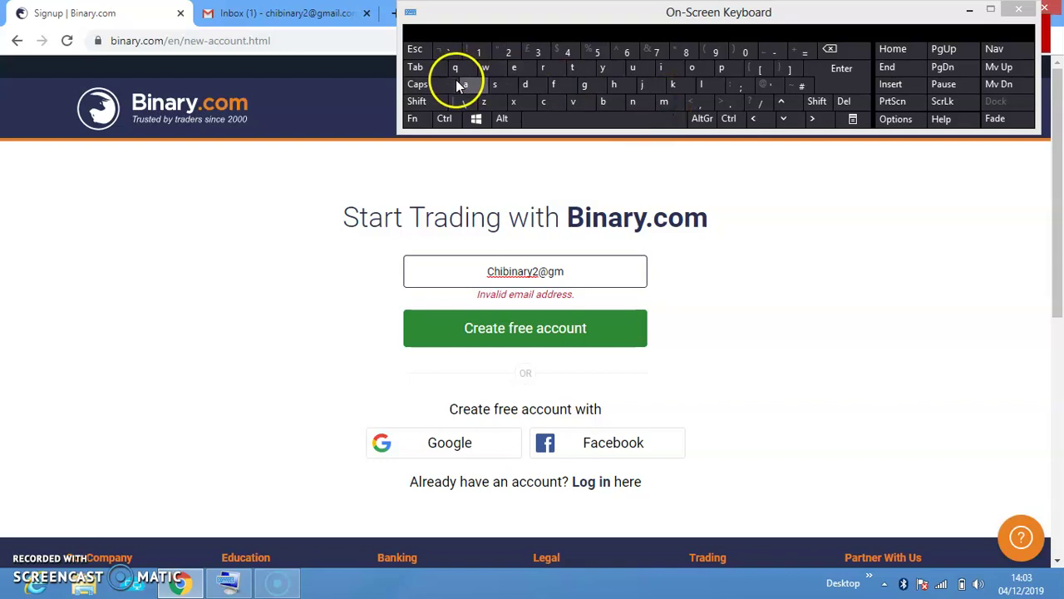
pyautogui.click(472, 85)
pyautogui.click(662, 69)
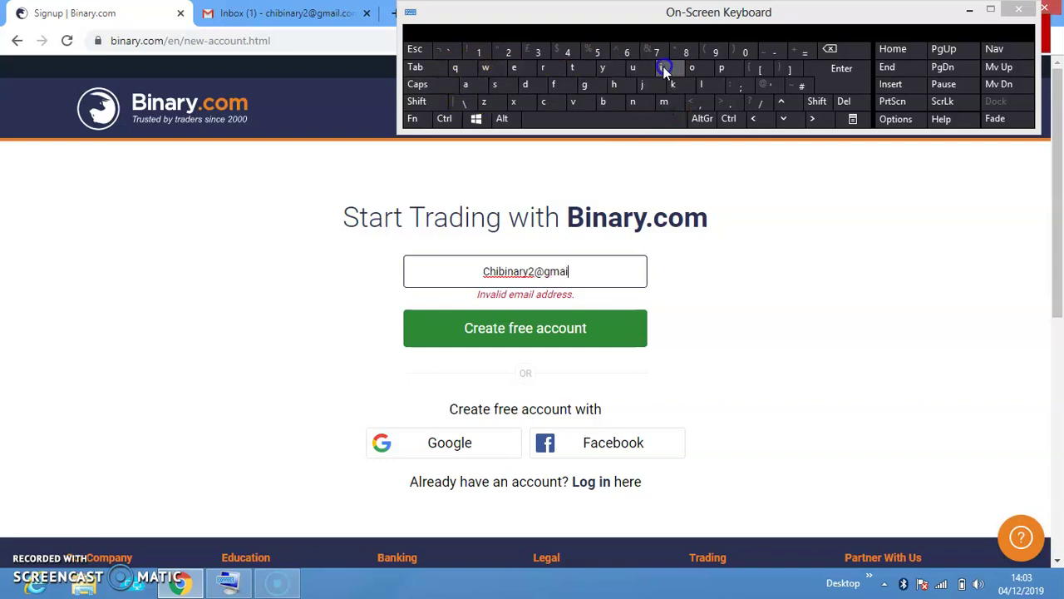
pyautogui.click(695, 85)
pyautogui.click(734, 104)
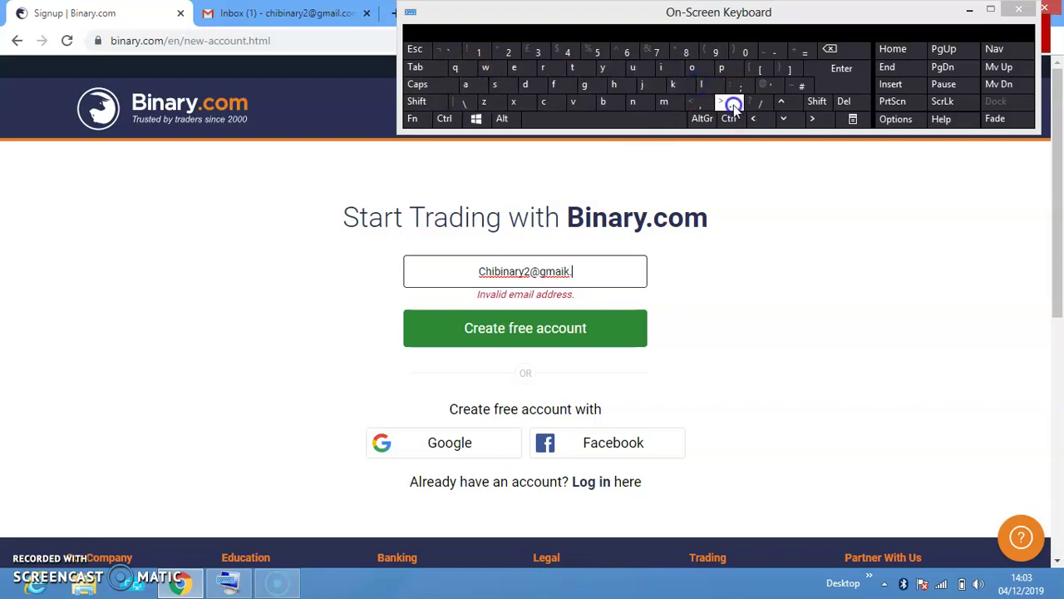
pyautogui.press('BackSpace')
pyautogui.press('BackSpace')
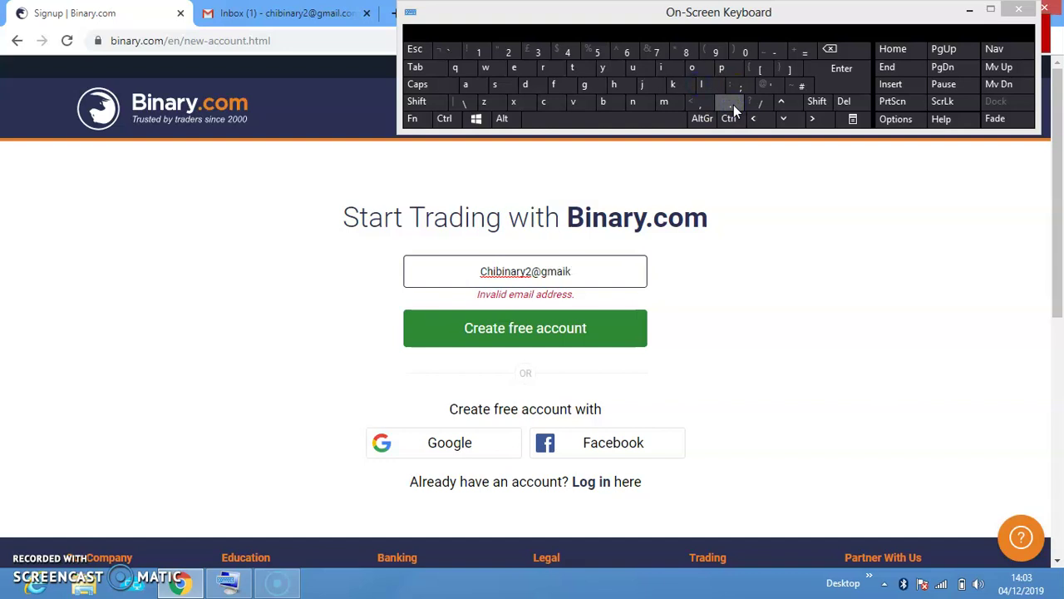
pyautogui.click(705, 85)
pyautogui.click(729, 108)
pyautogui.click(557, 100)
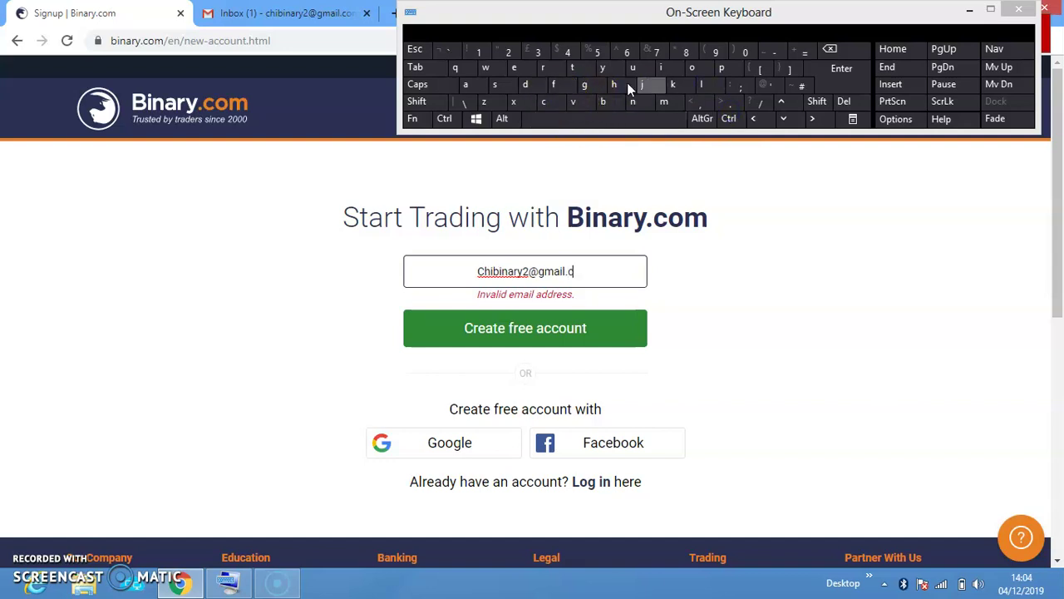
pyautogui.click(691, 65)
pyautogui.click(664, 103)
pyautogui.click(428, 269)
pyautogui.click(458, 308)
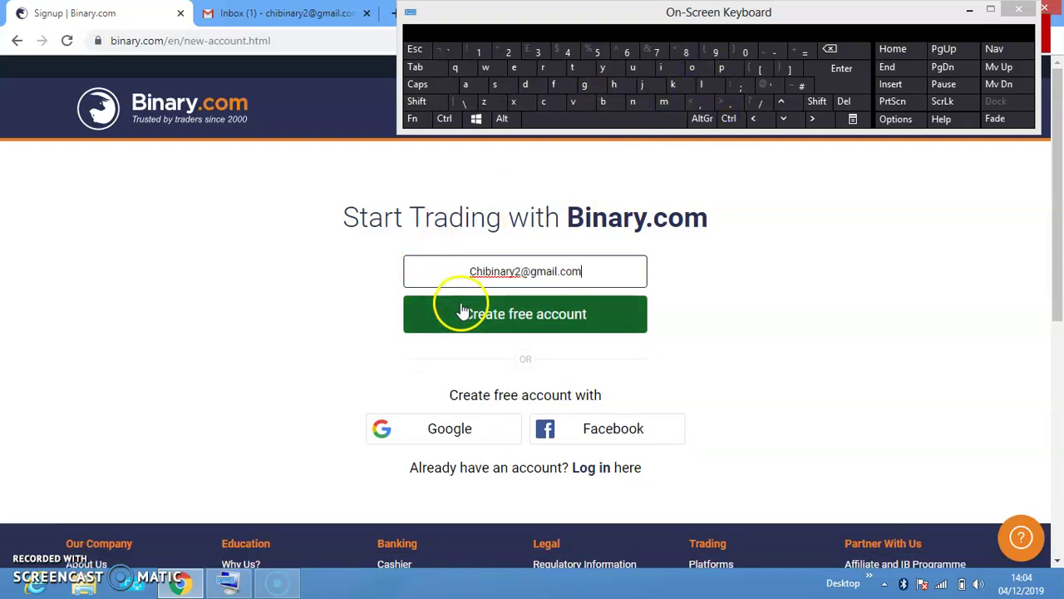
pyautogui.click(522, 316)
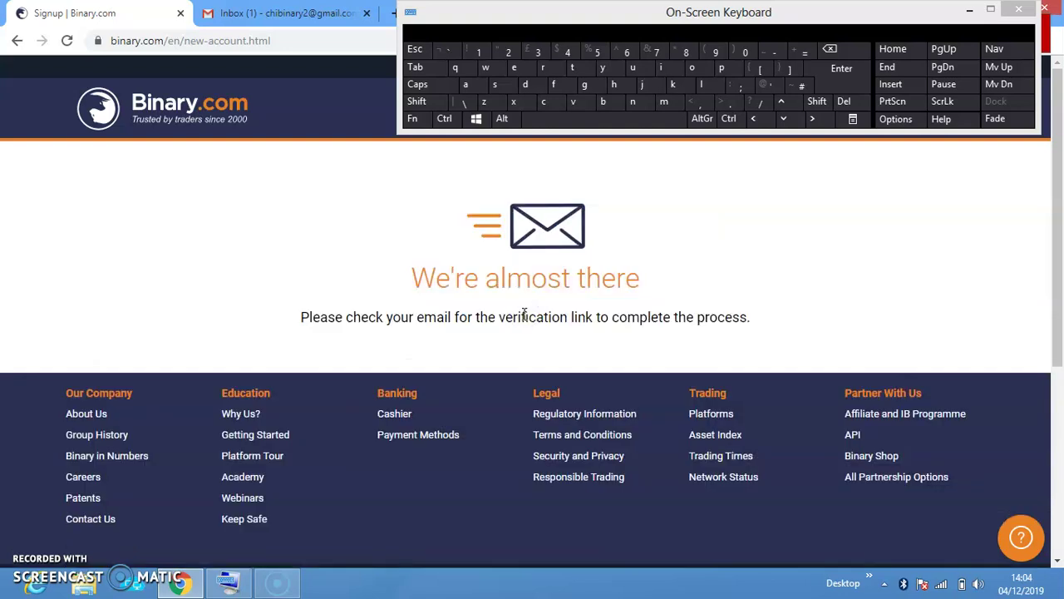
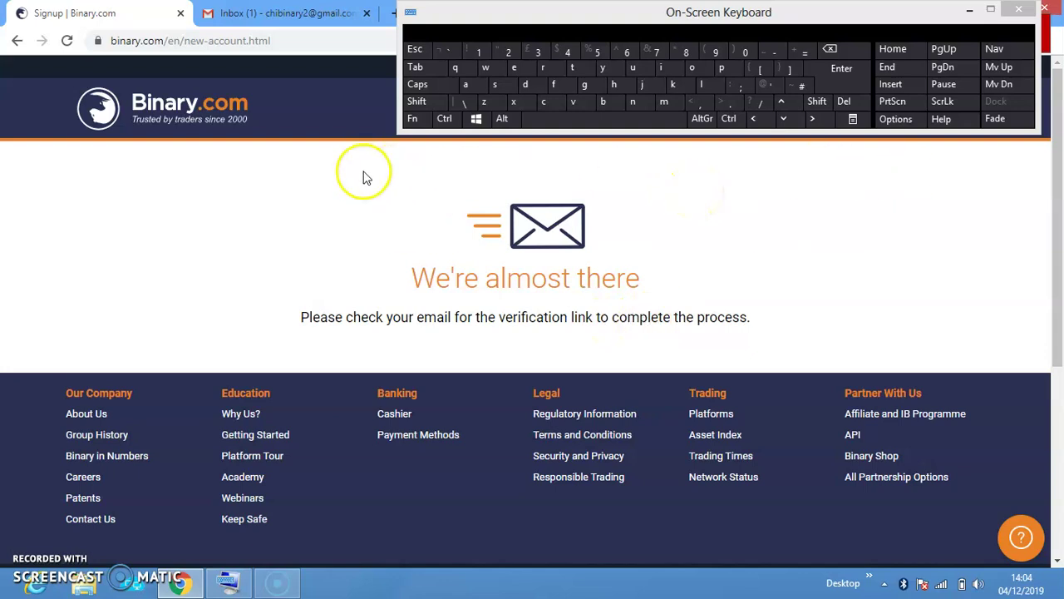
# Switch to the Gmail inbox, open the Binary.com email about verifying the address, and follow its verification link
pyautogui.click(330, 19)
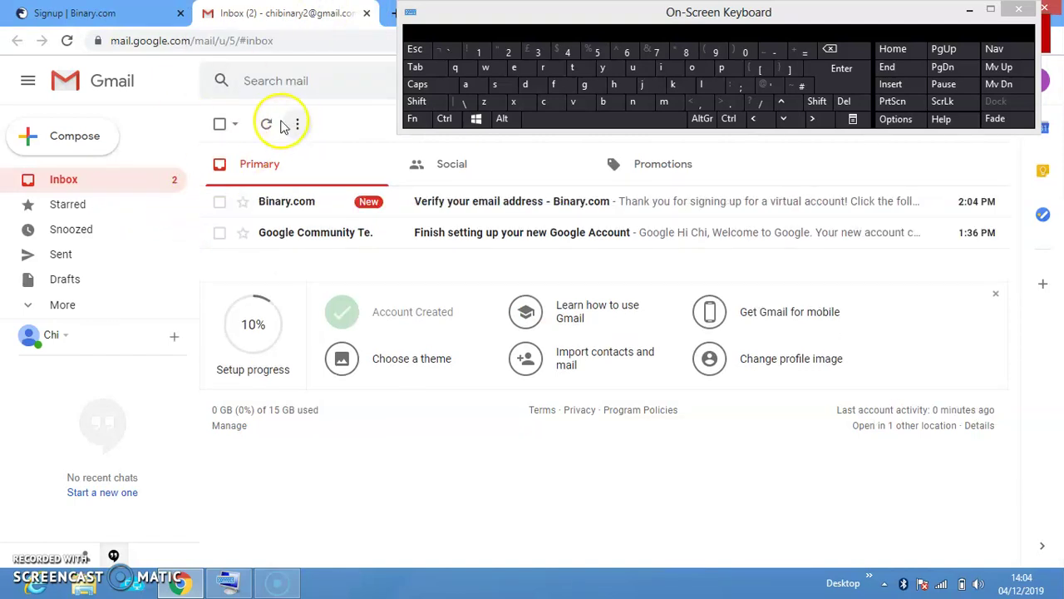
pyautogui.click(472, 207)
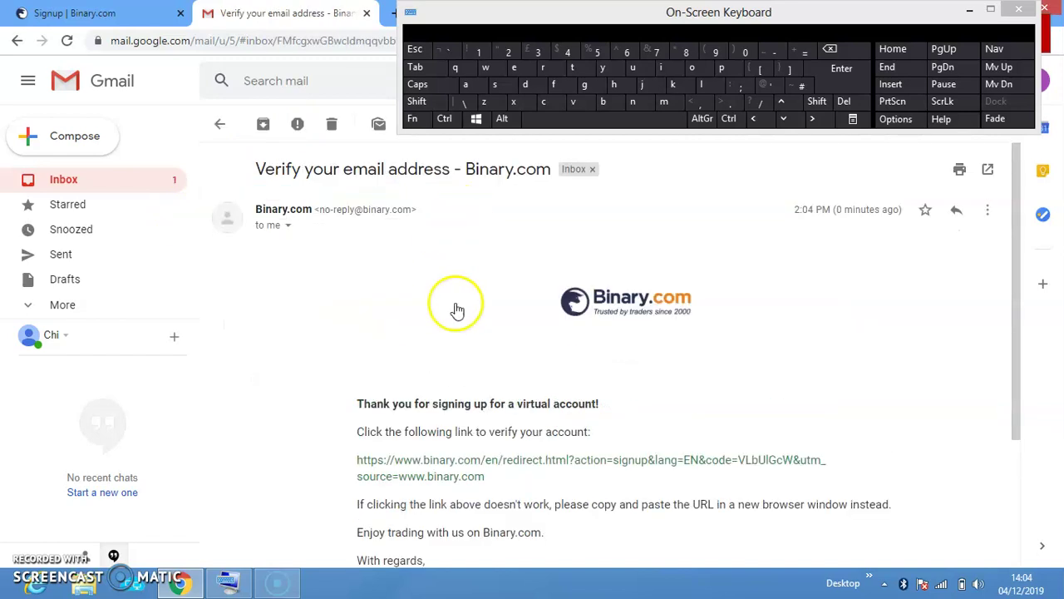
pyautogui.scroll(-1, 503, 391)
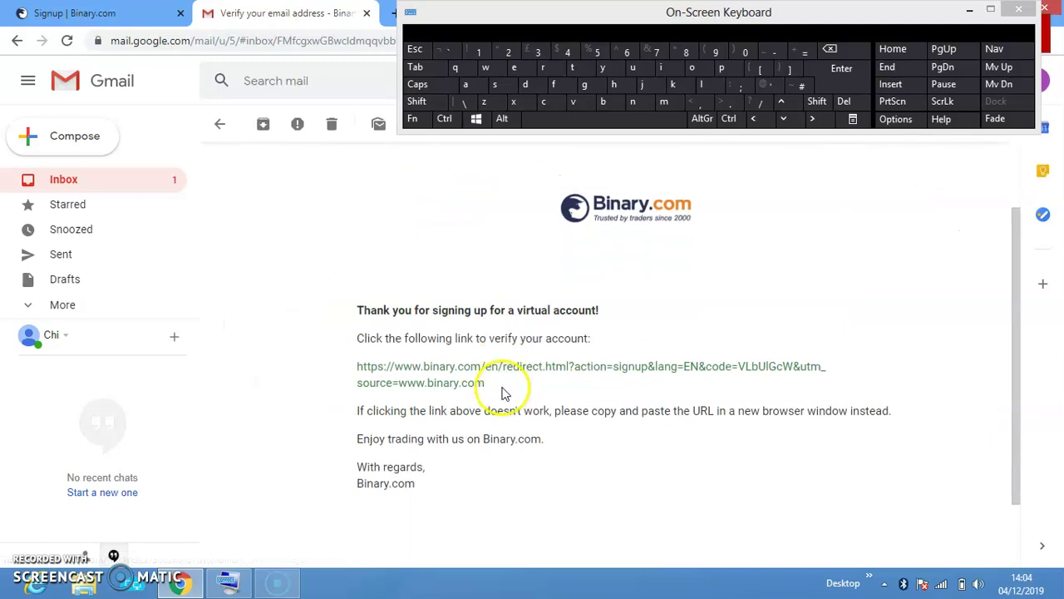
pyautogui.click(444, 370)
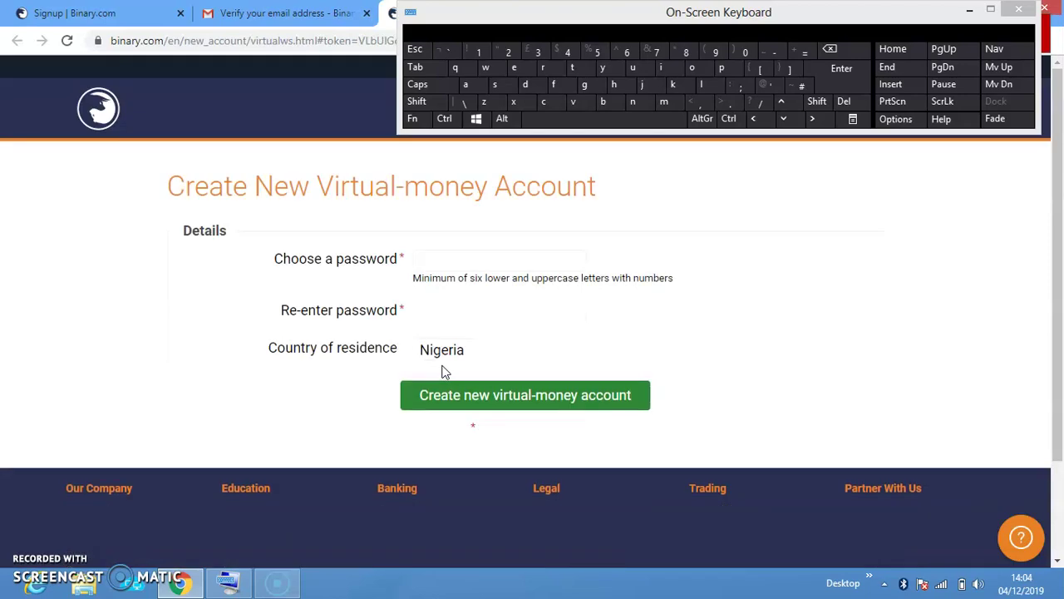
# Enter the new account password in the Choose a password field of the virtual-money account form
pyautogui.click(449, 261)
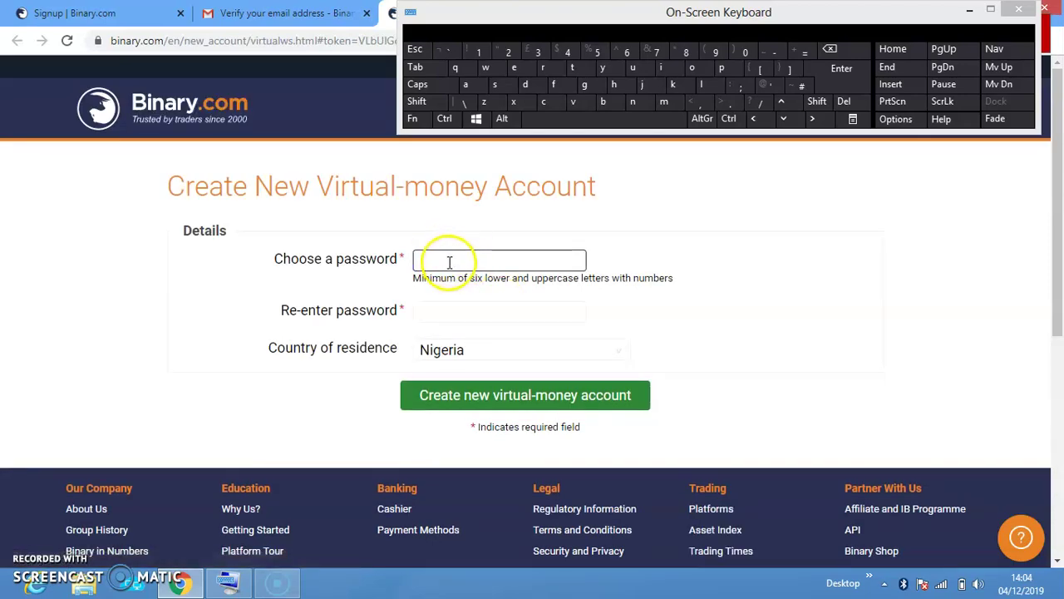
pyautogui.click(453, 261)
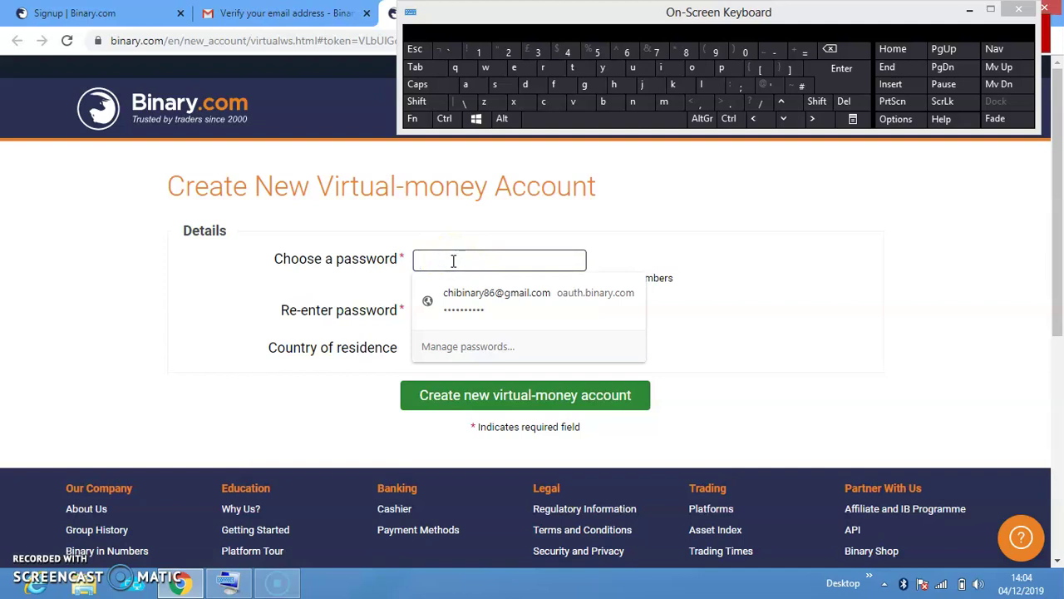
pyautogui.click(419, 88)
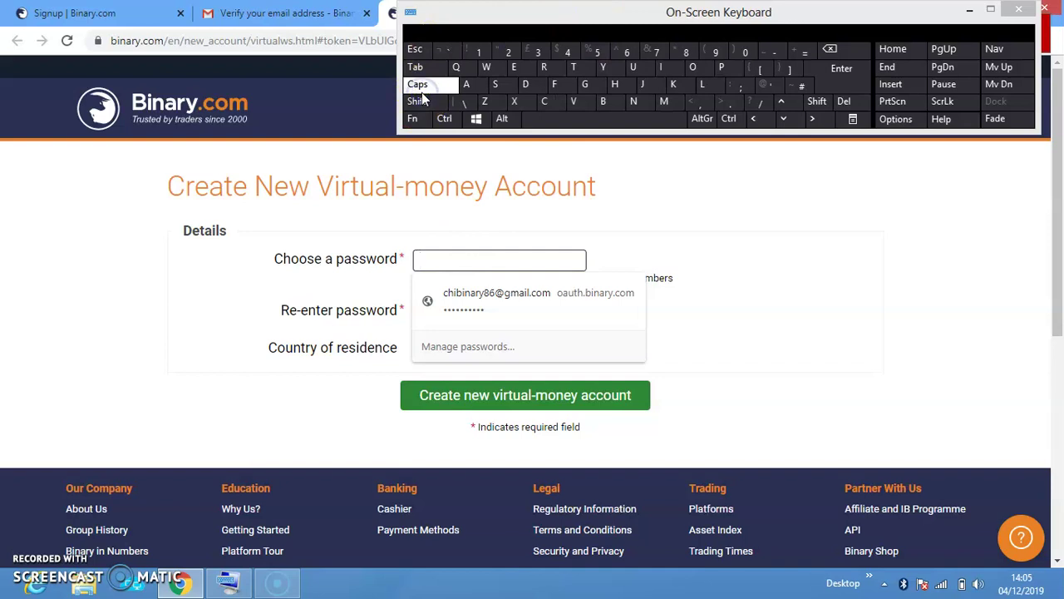
pyautogui.click(592, 95)
pyautogui.click(658, 83)
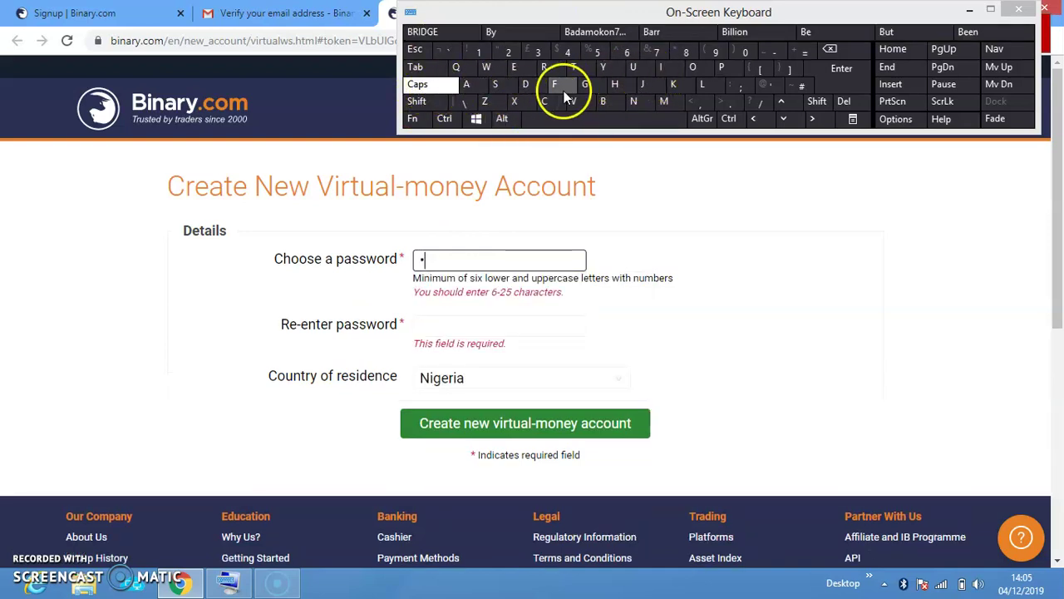
pyautogui.click(447, 84)
pyautogui.click(648, 58)
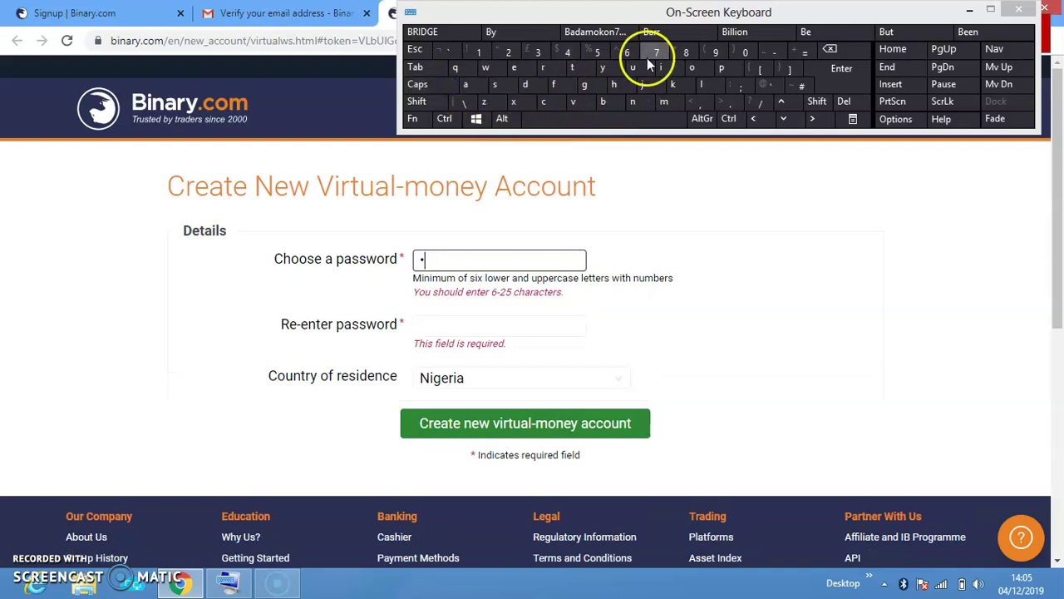
pyautogui.click(659, 67)
pyautogui.click(635, 102)
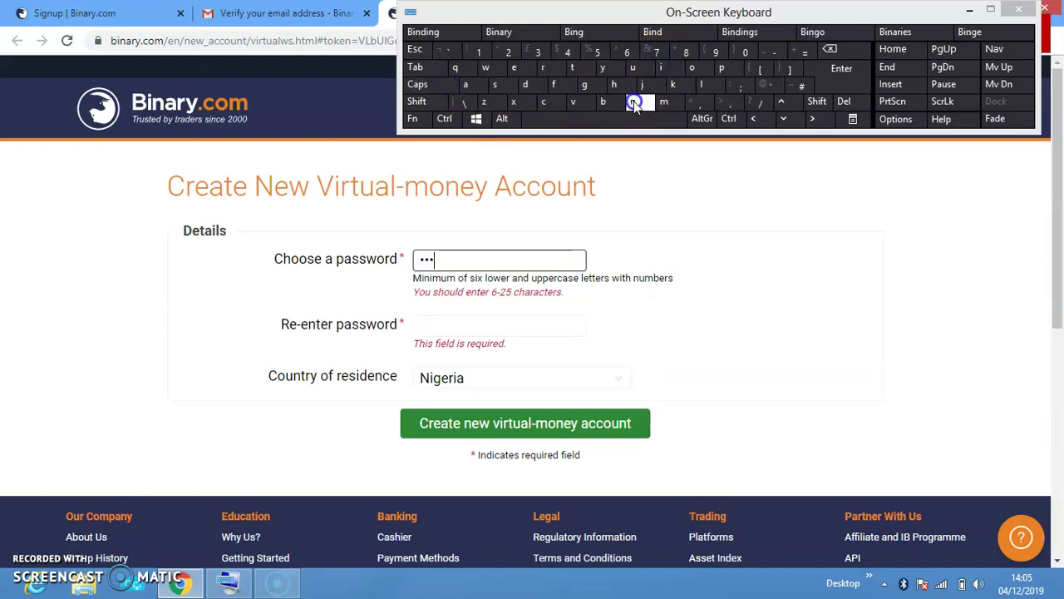
pyautogui.click(464, 84)
pyautogui.click(557, 64)
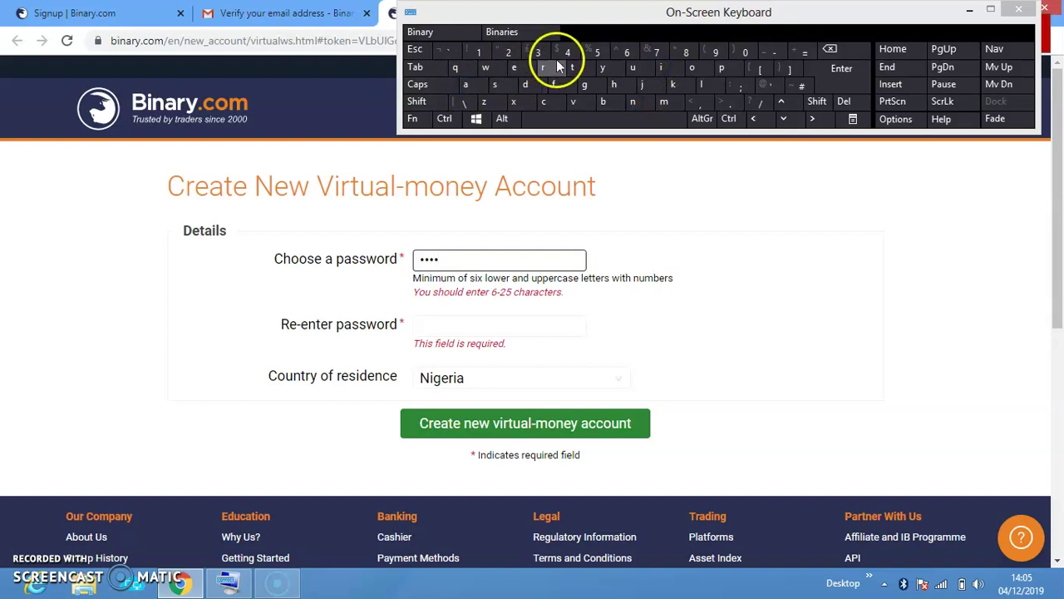
pyautogui.click(602, 67)
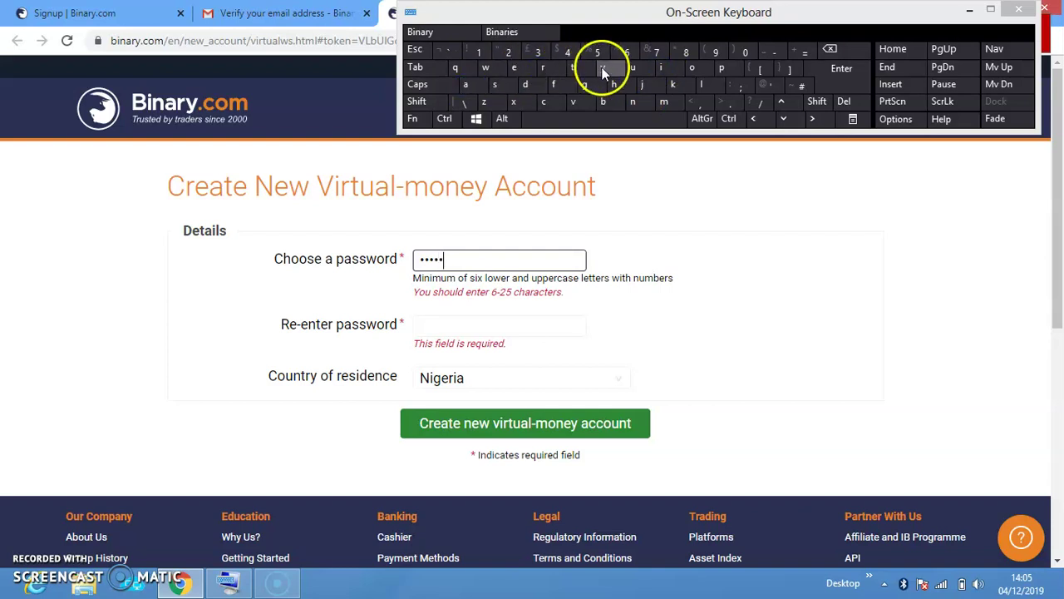
pyautogui.click(481, 50)
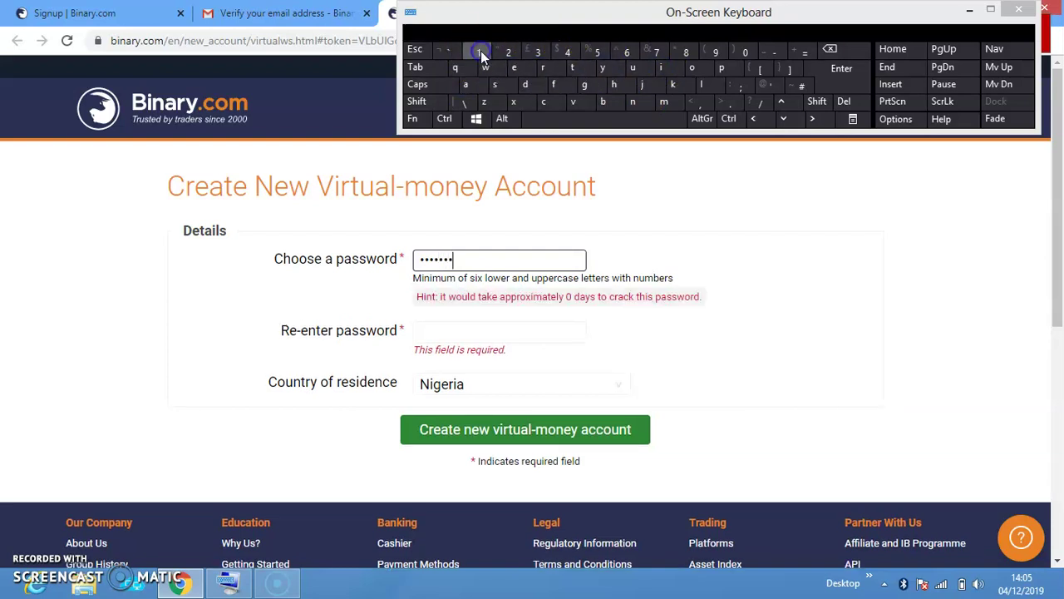
pyautogui.click(743, 52)
pyautogui.click(686, 100)
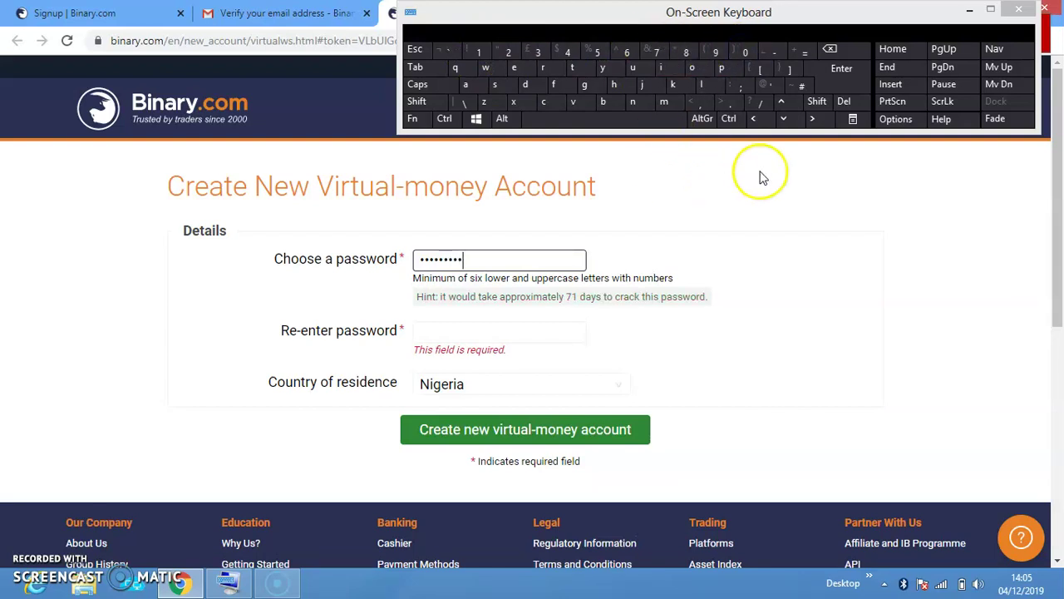
# Complete the account password in the Choose a password field and enter the same password in the Re-enter password field
pyautogui.click(817, 102)
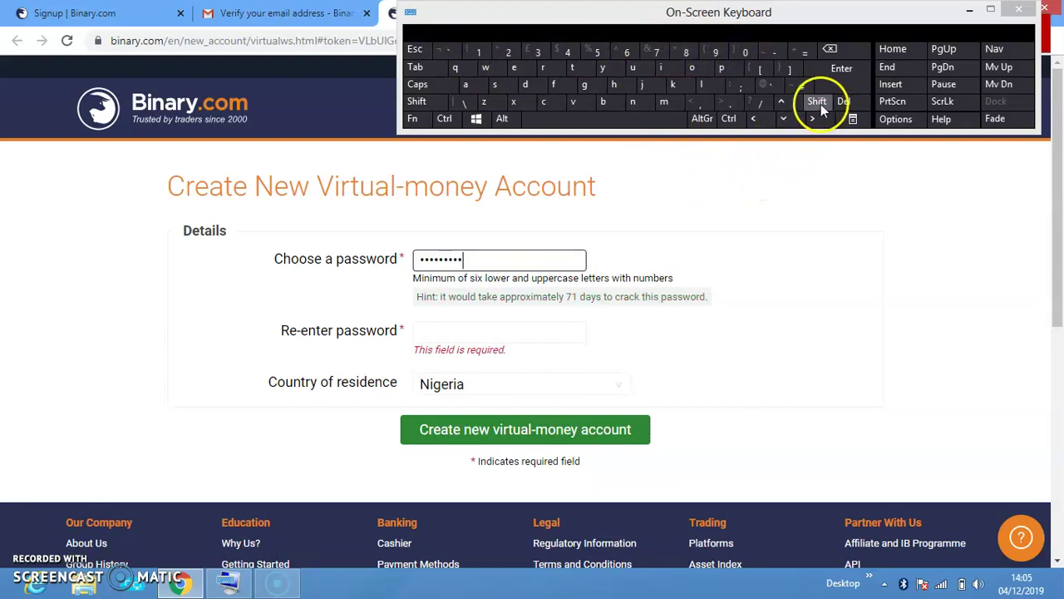
pyautogui.click(773, 83)
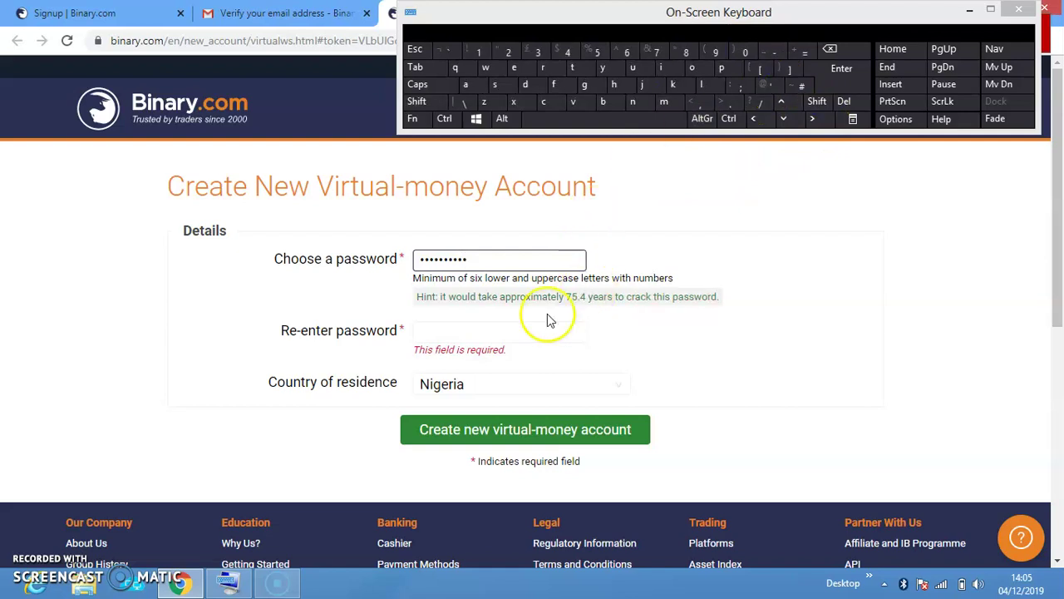
pyautogui.click(503, 333)
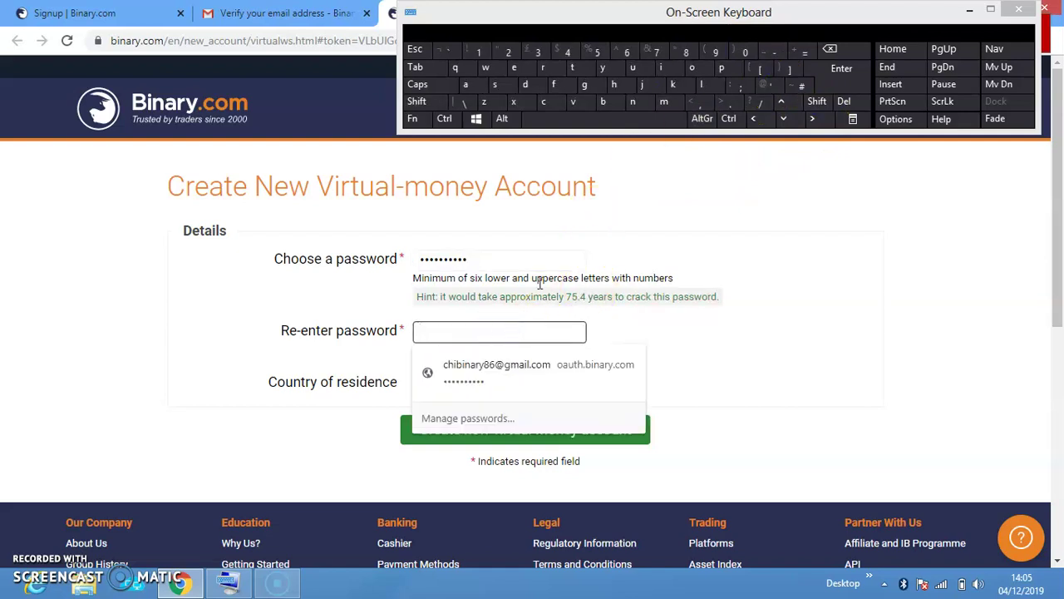
pyautogui.click(433, 87)
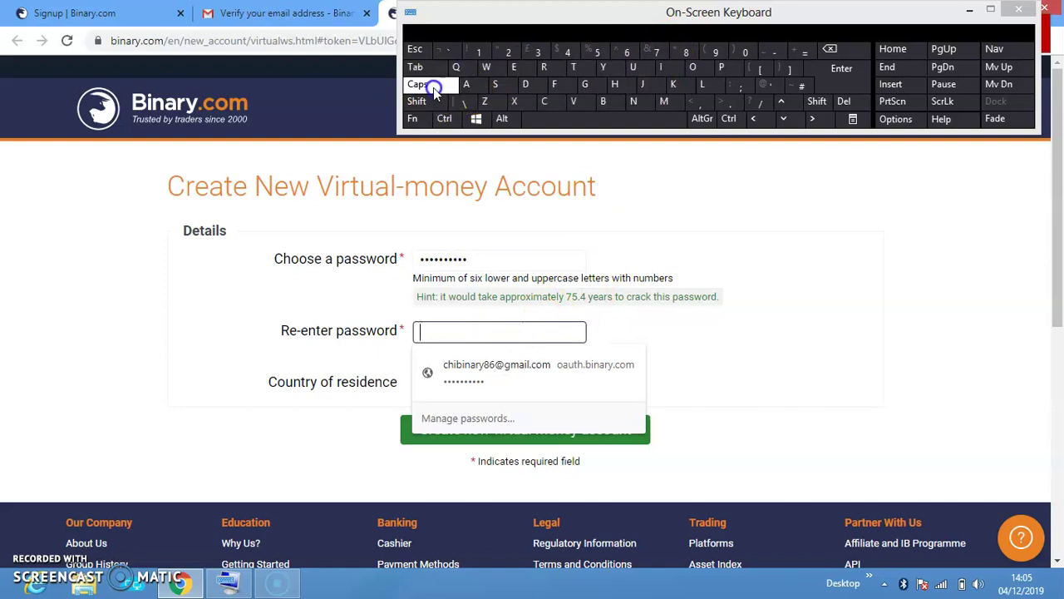
pyautogui.click(603, 102)
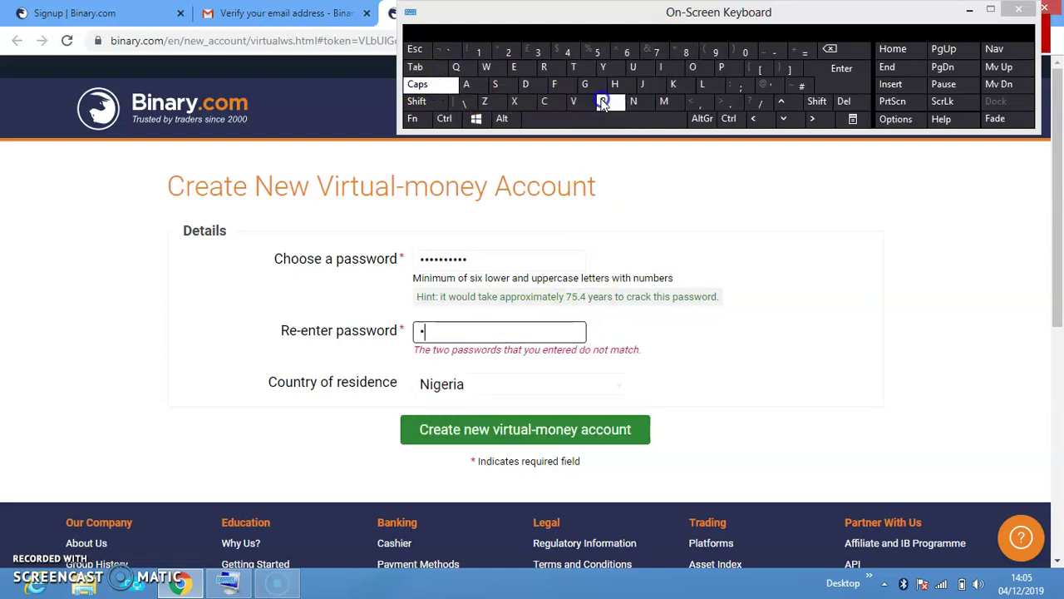
pyautogui.click(449, 84)
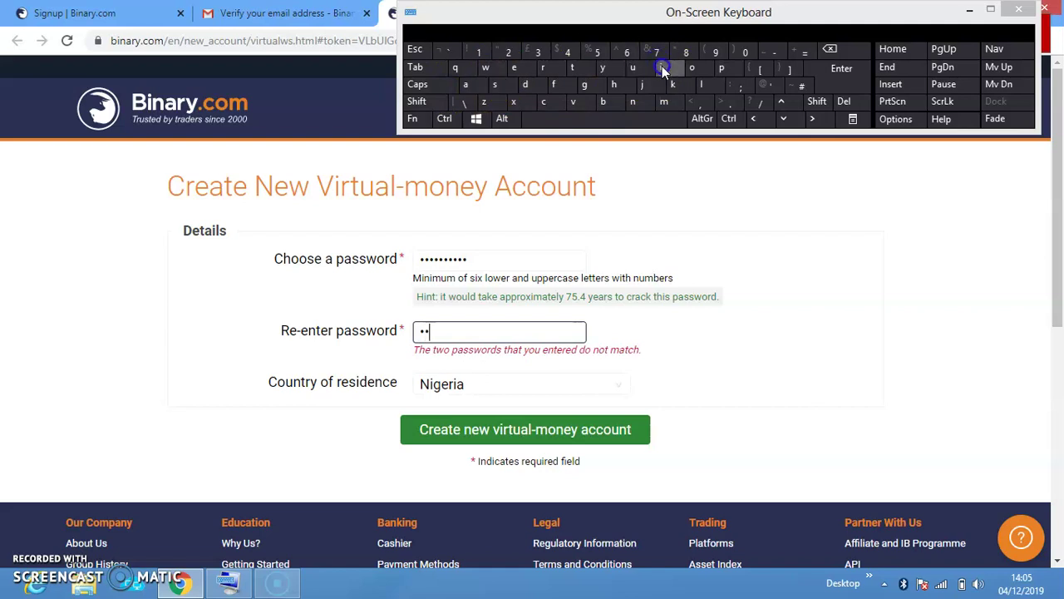
pyautogui.click(633, 102)
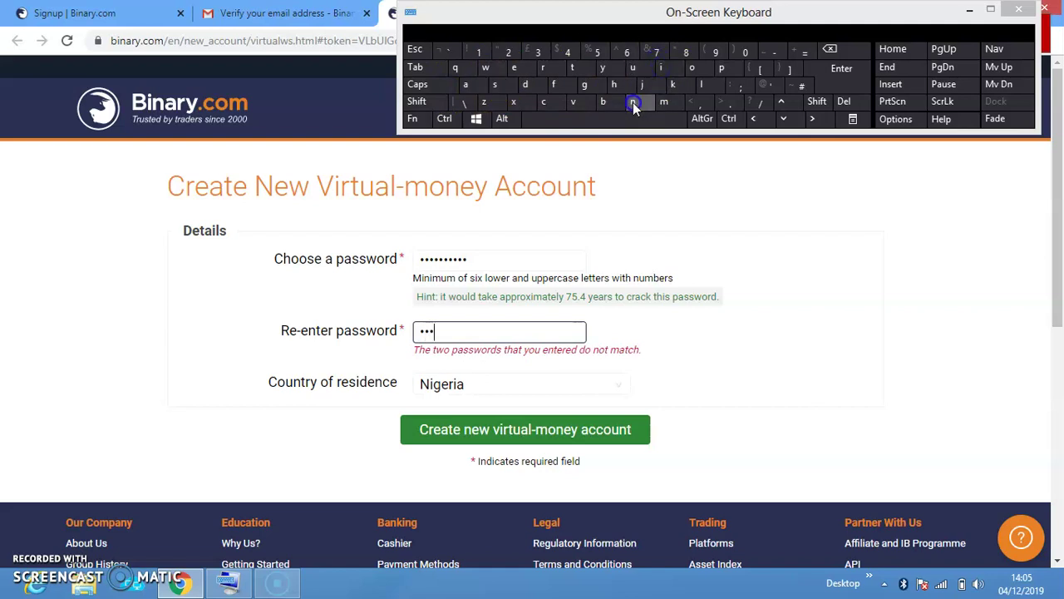
pyautogui.click(466, 86)
pyautogui.click(748, 50)
pyautogui.click(810, 107)
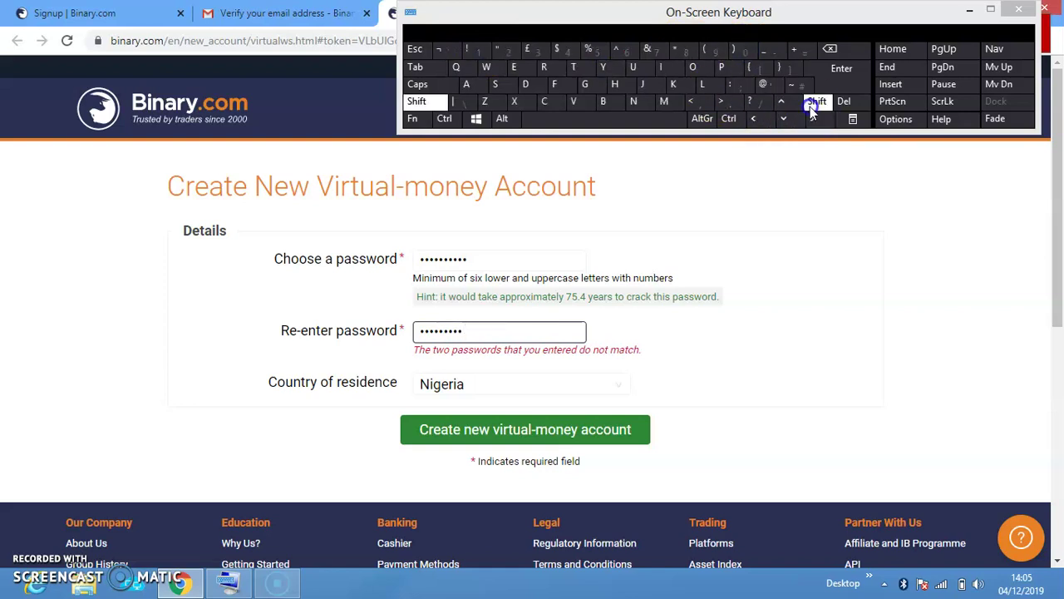
pyautogui.click(764, 84)
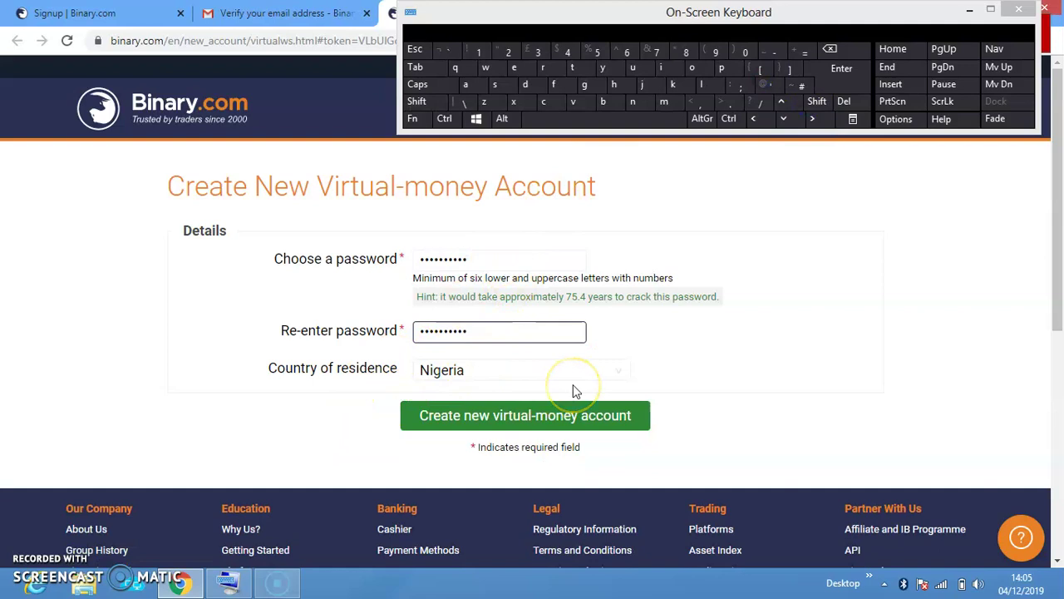
# Create the new virtual-money account, and dismiss the browser's password-saving offer along with the on-screen keyboard
pyautogui.click(647, 376)
pyautogui.scroll(-2, 646, 373)
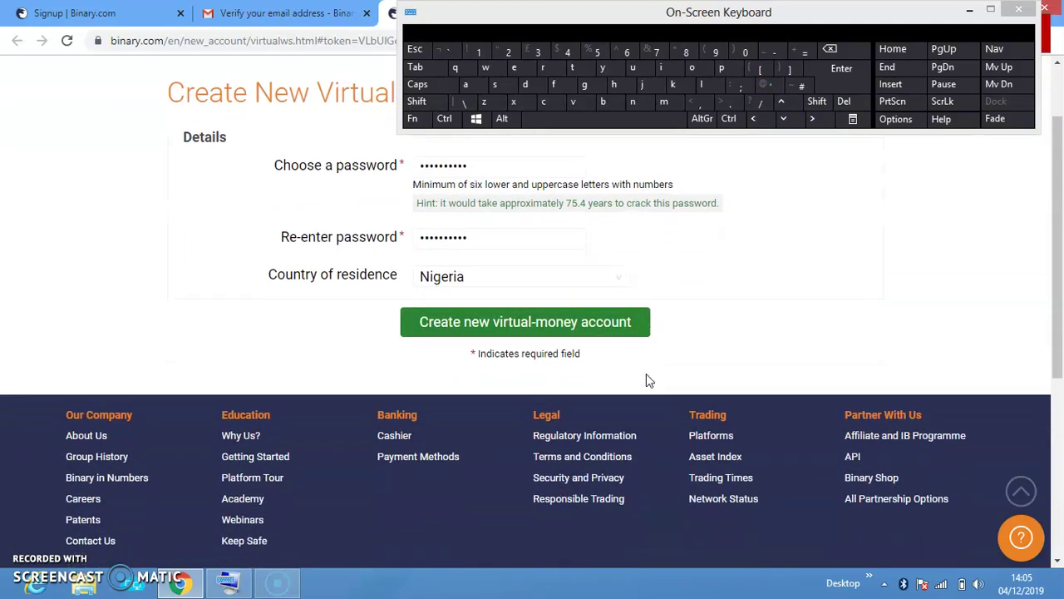
pyautogui.click(559, 332)
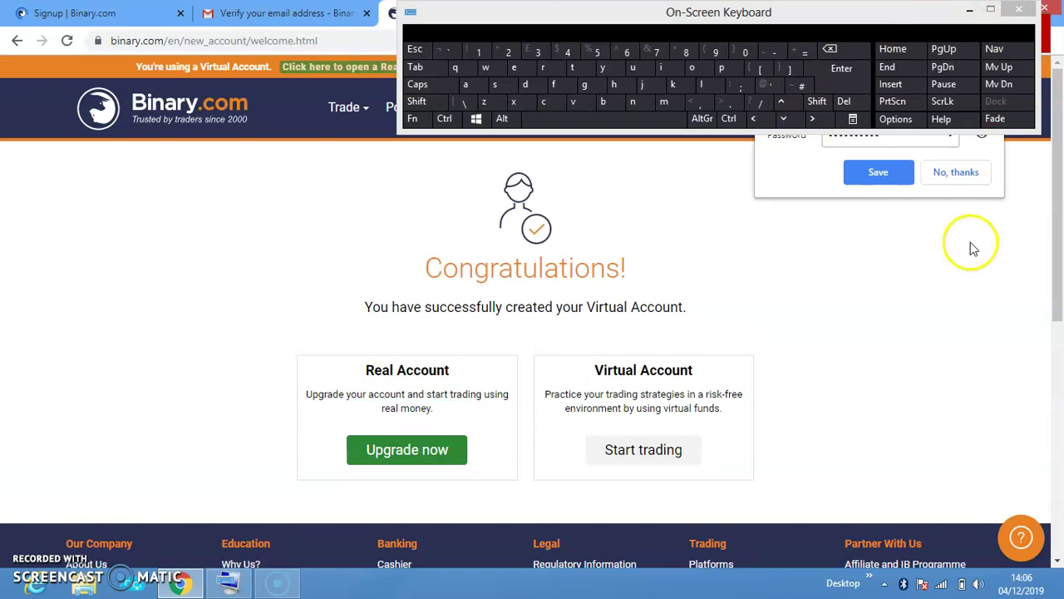
pyautogui.click(953, 175)
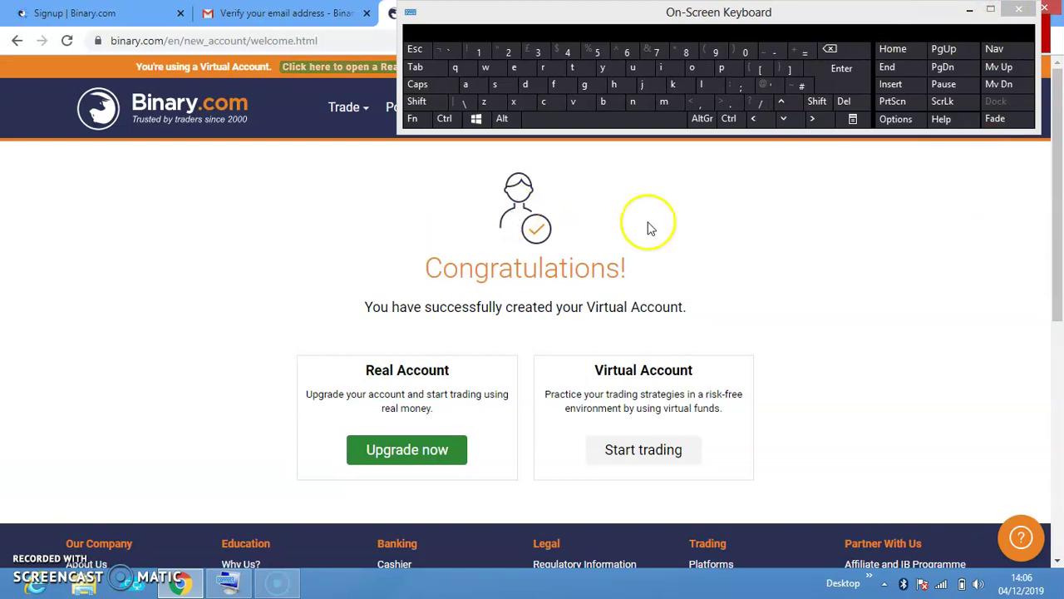
pyautogui.click(970, 10)
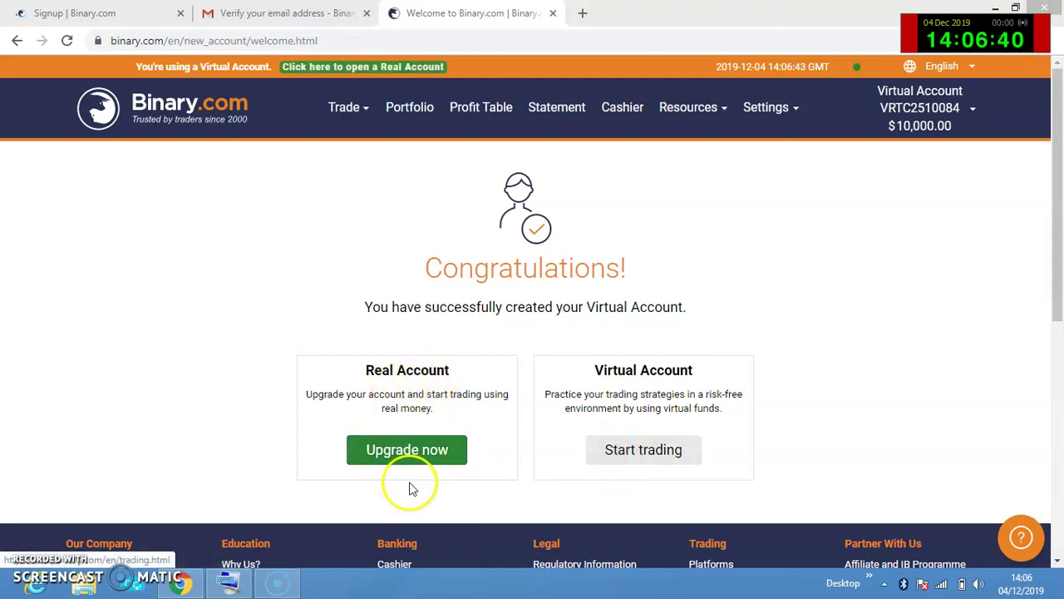
# Open the real account upgrade form and examine its details, address, security, PEP declaration and terms sections
pyautogui.click(404, 454)
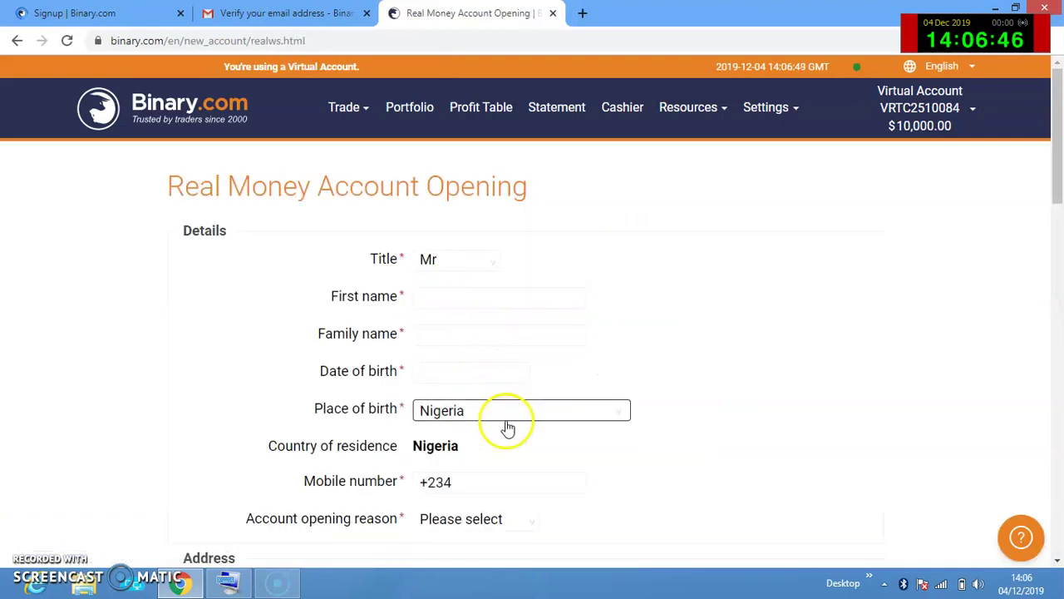
pyautogui.scroll(-1, 651, 485)
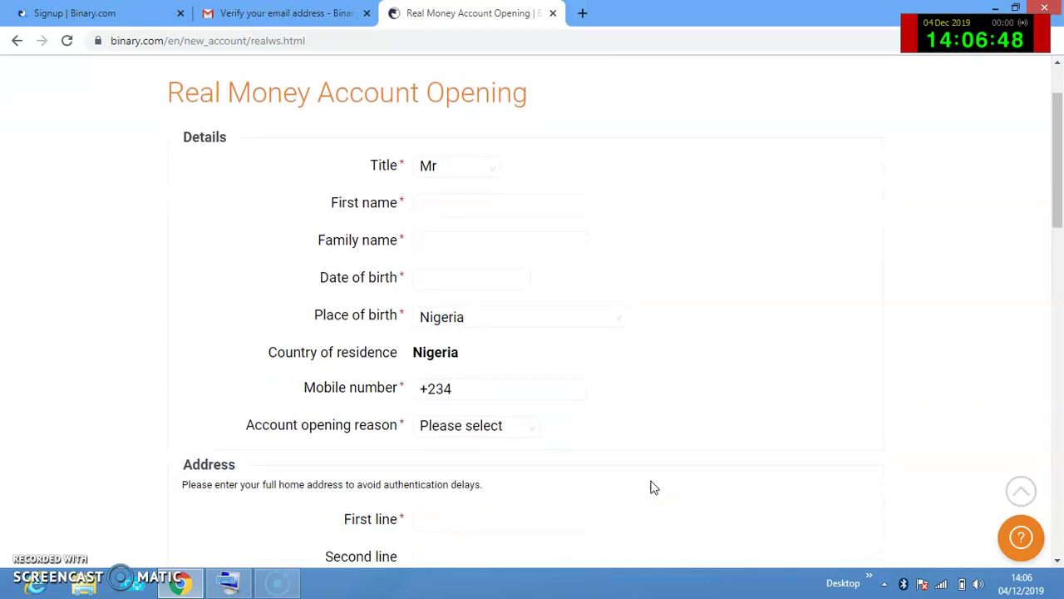
pyautogui.scroll(-2, 651, 485)
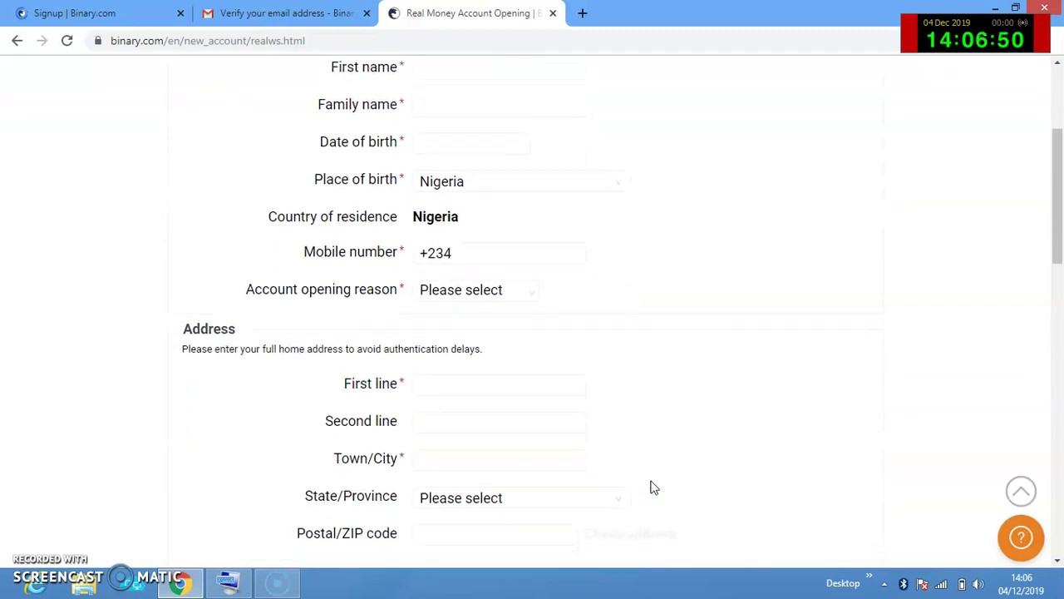
pyautogui.scroll(-2, 654, 488)
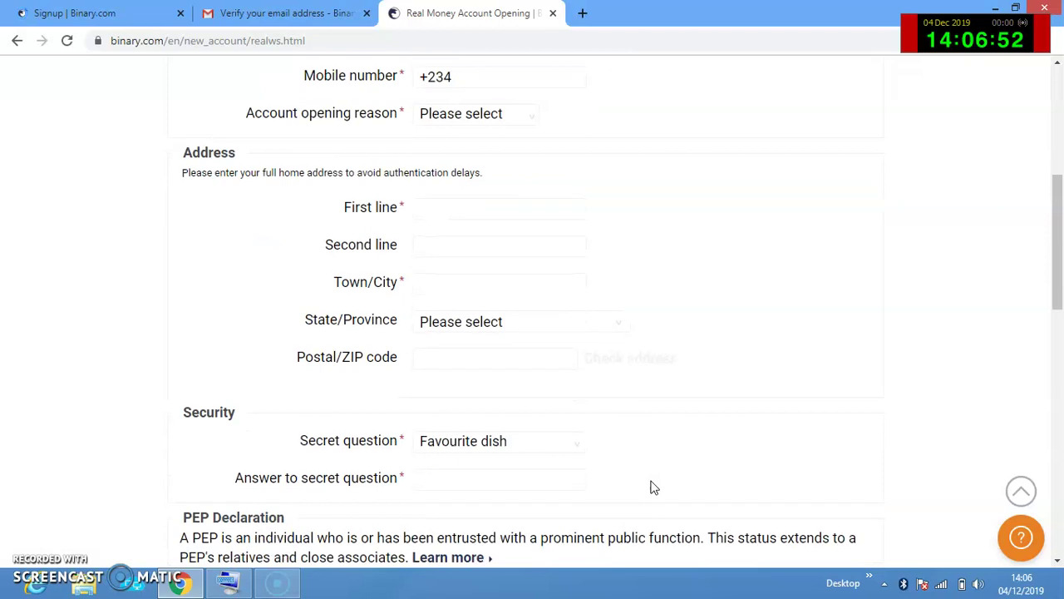
pyautogui.scroll(-2, 654, 488)
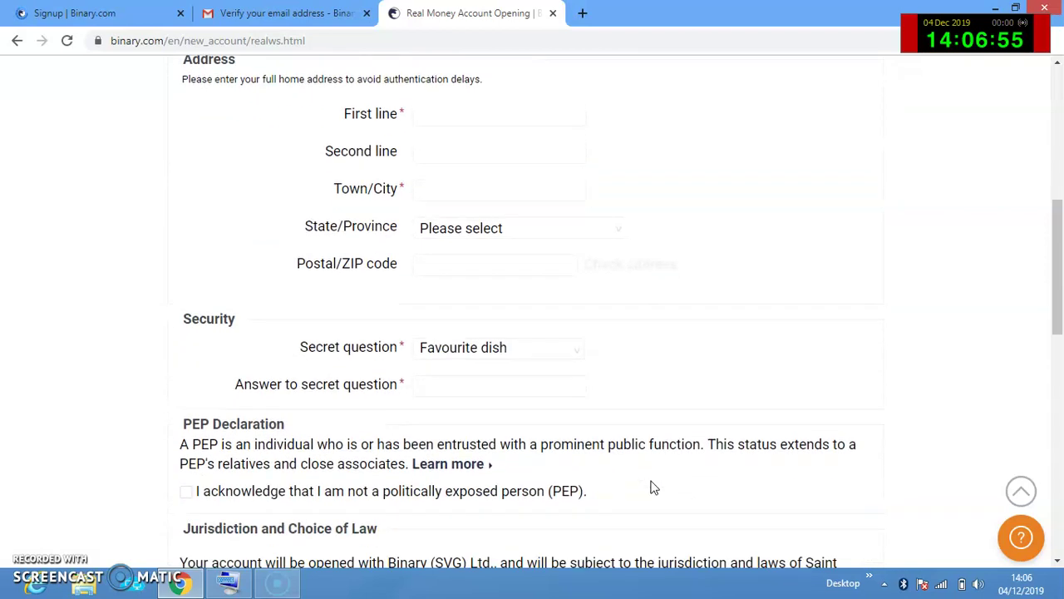
pyautogui.scroll(-2, 654, 488)
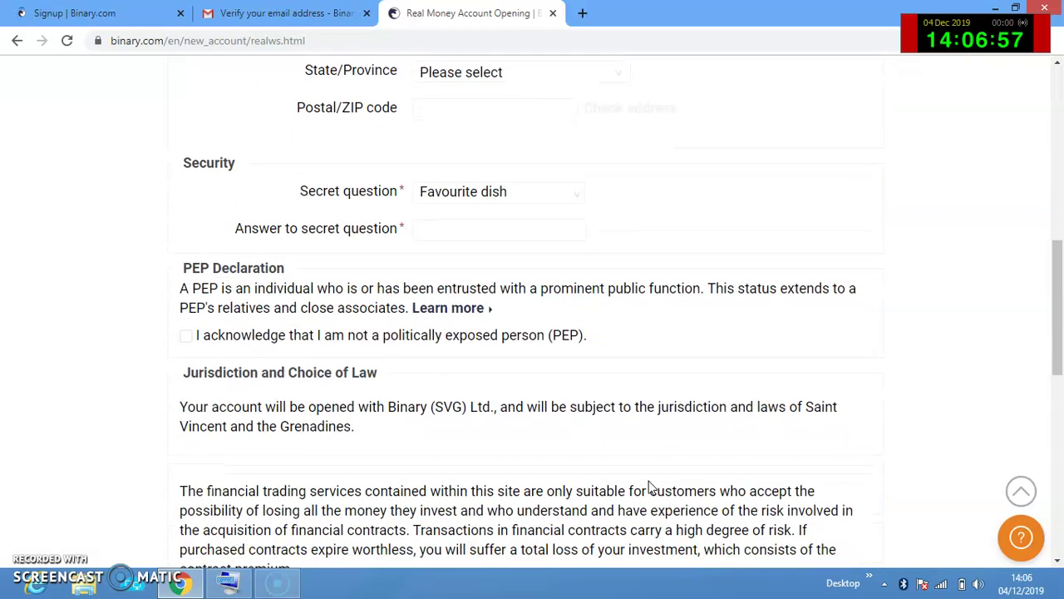
pyautogui.scroll(-2, 183, 352)
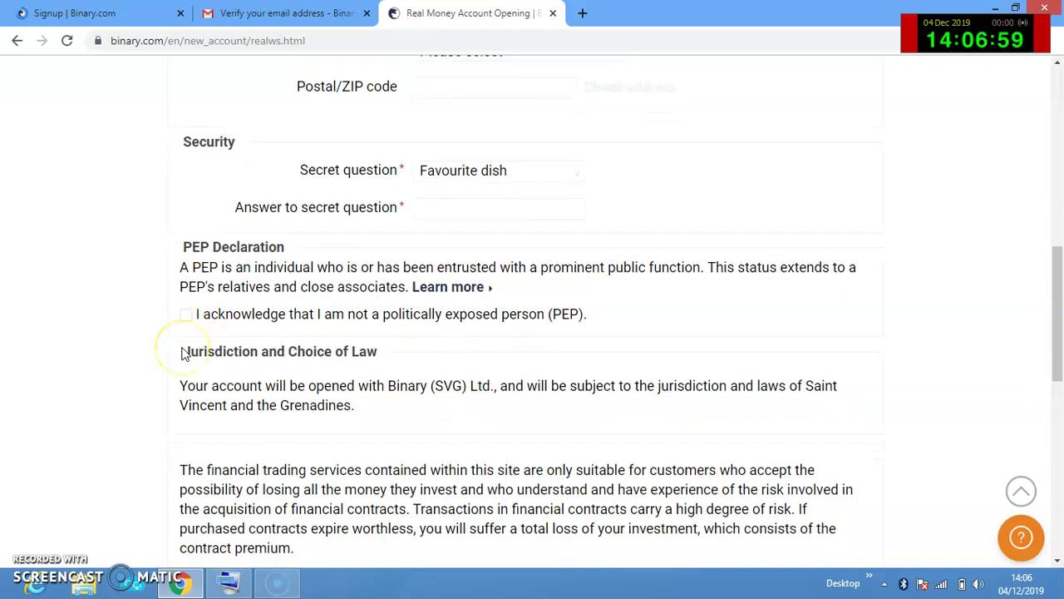
pyautogui.scroll(-2, 184, 354)
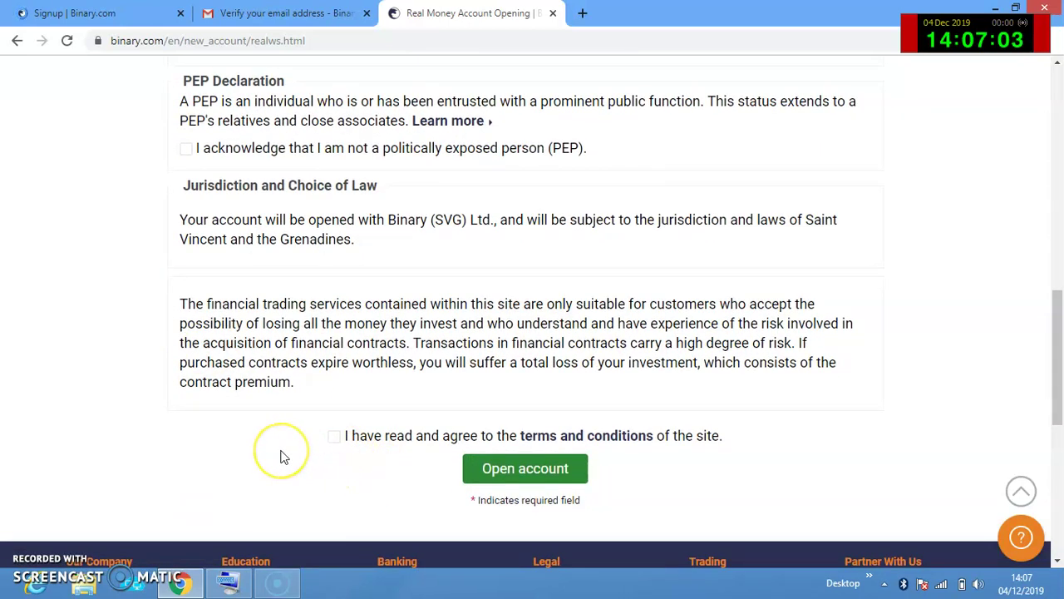
pyautogui.scroll(5, 280, 457)
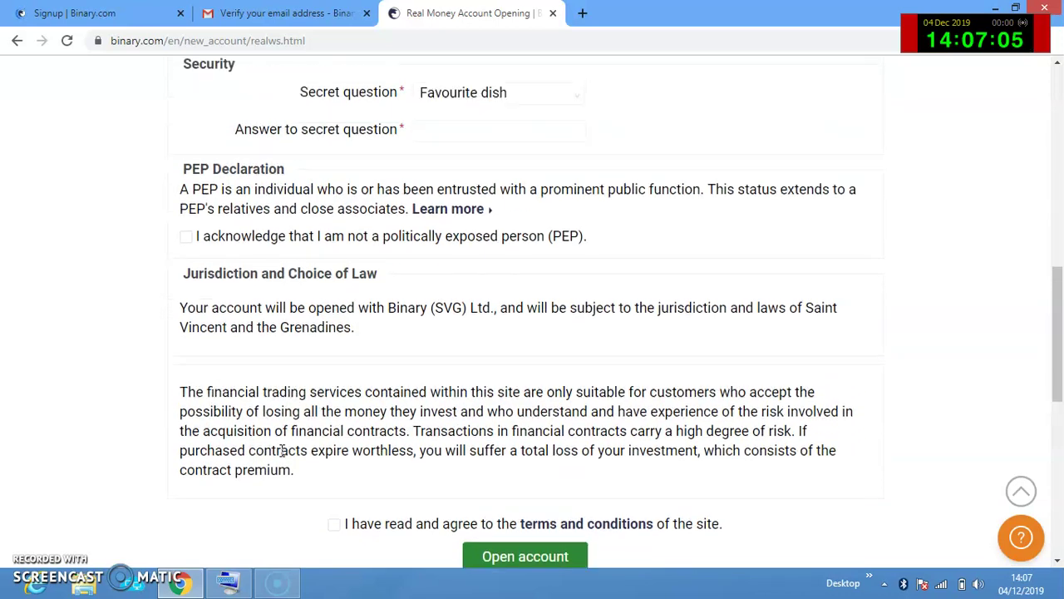
pyautogui.scroll(1, 280, 457)
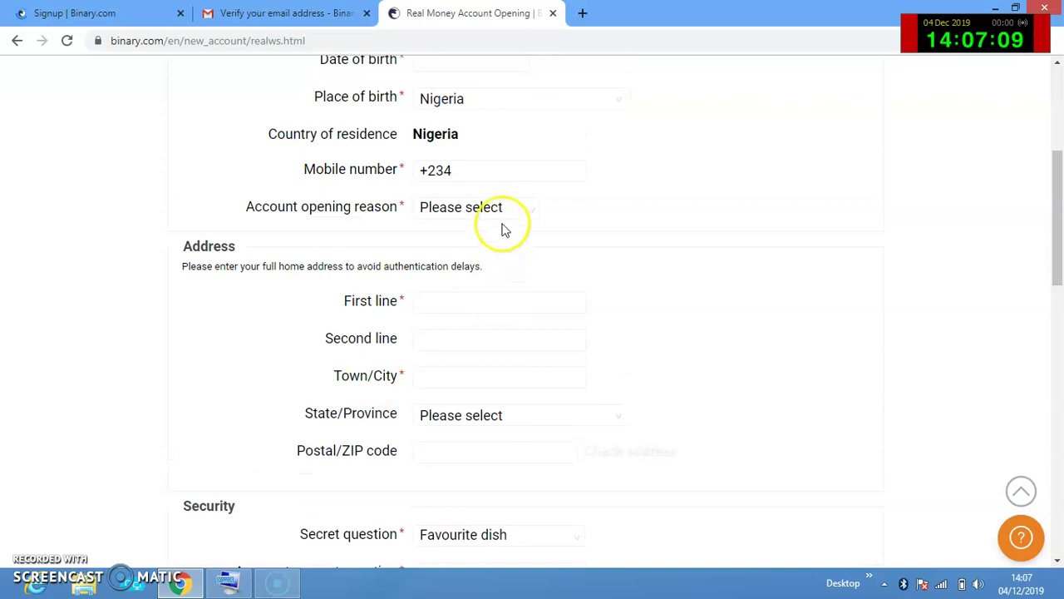
# View the available account opening reasons without choosing one, and look over the rest of the real account form
pyautogui.click(501, 215)
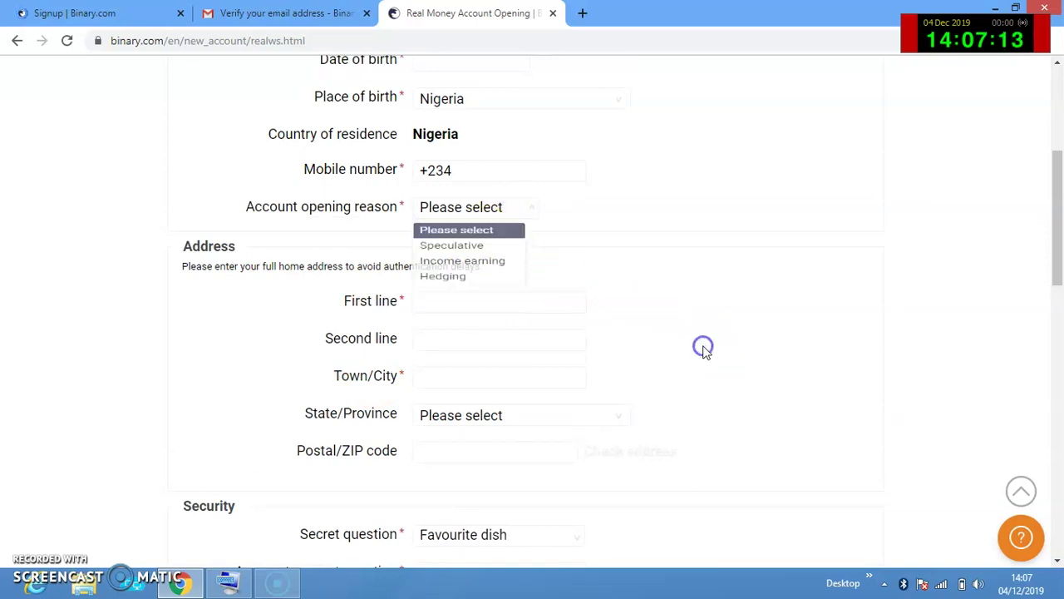
pyautogui.scroll(-10, 703, 349)
pyautogui.scroll(-2, 702, 350)
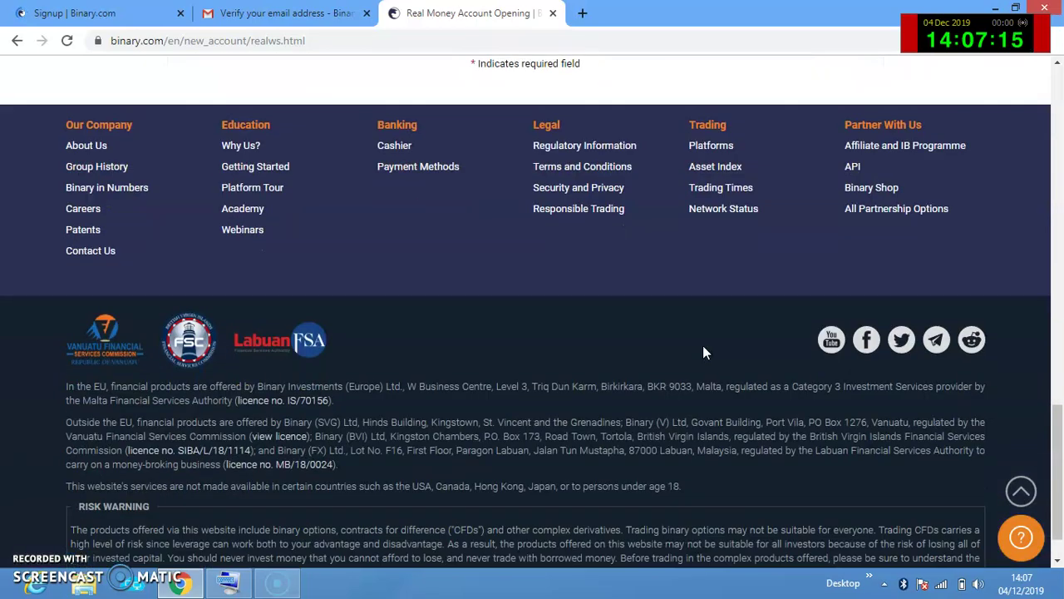
pyautogui.scroll(10, 703, 349)
pyautogui.scroll(4, 702, 353)
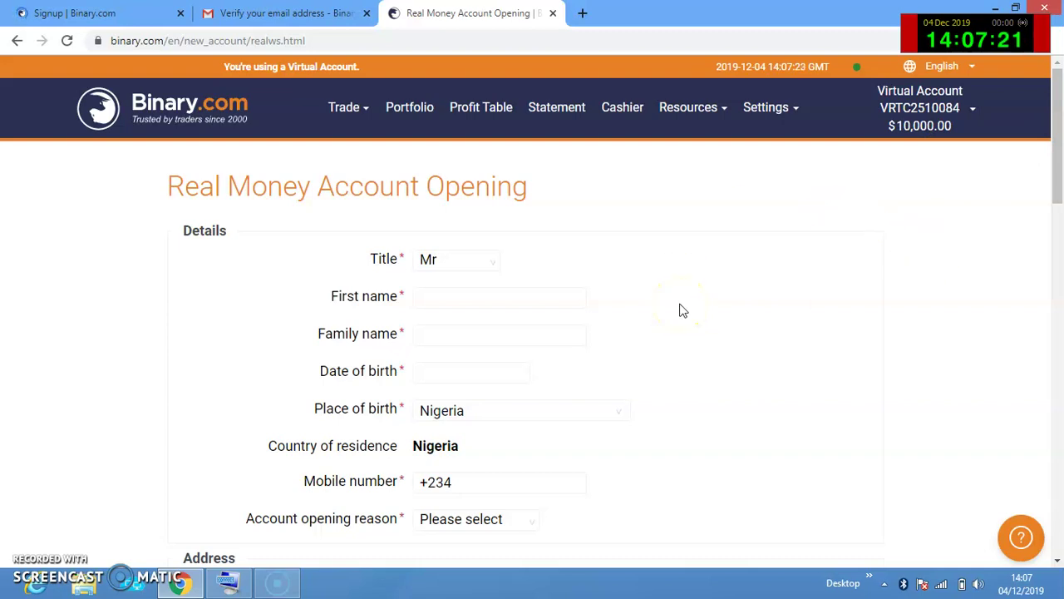
# Open the page for creating or managing accounts and view the real account's available markets and currencies
pyautogui.click(973, 113)
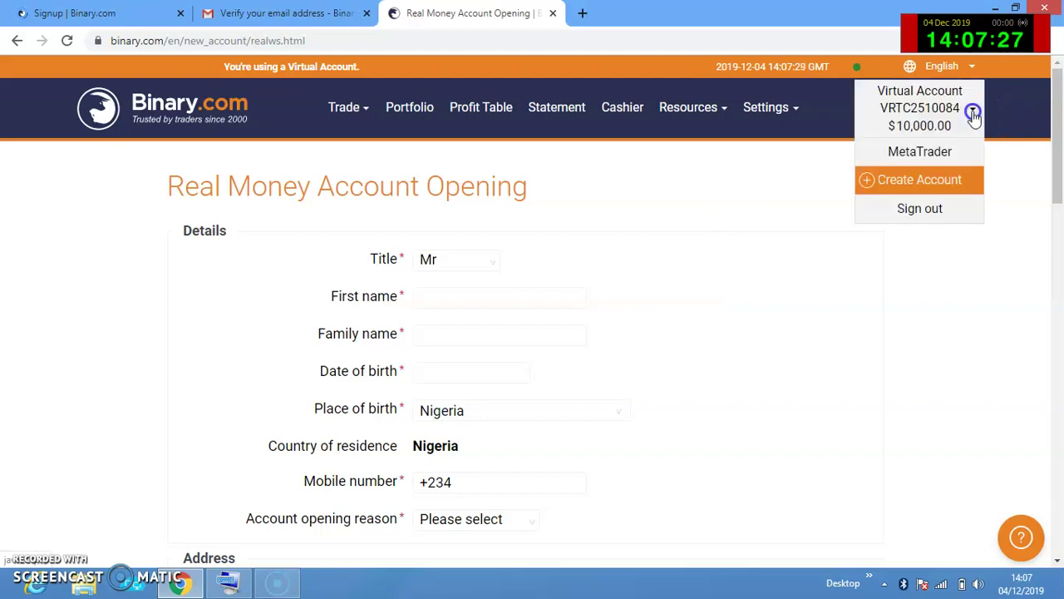
pyautogui.click(917, 185)
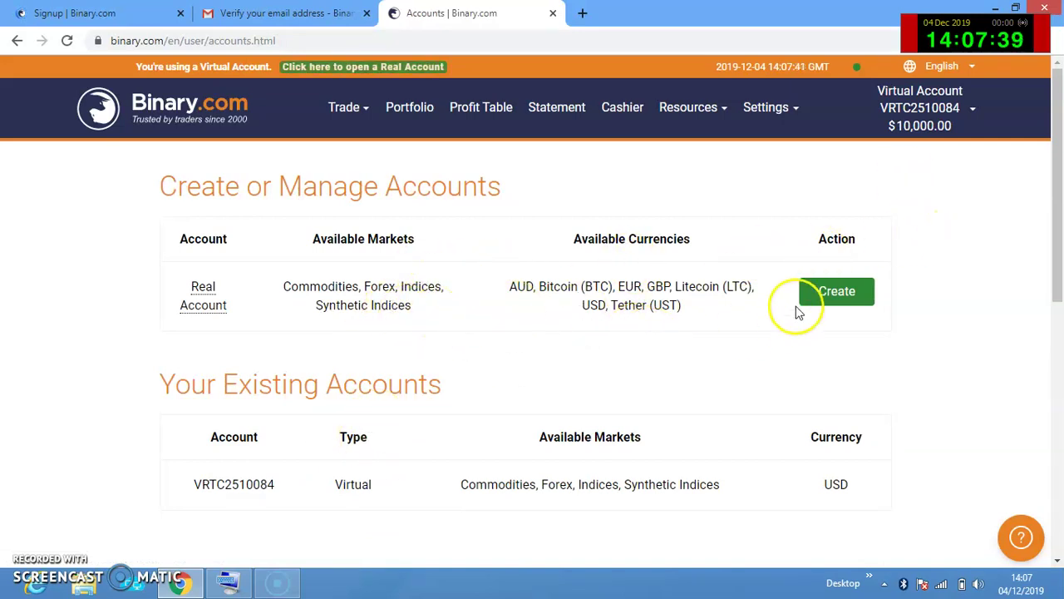
# Examine the MetaTrader, Create Account and Sign out options offered for the virtual account, leaving them unselected
pyautogui.click(973, 111)
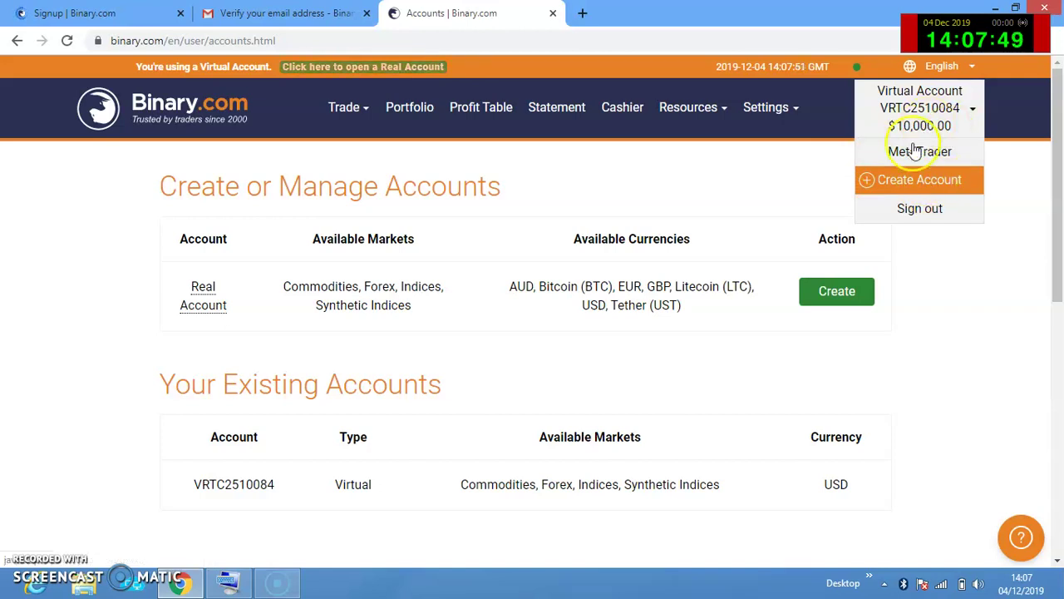
pyautogui.click(943, 214)
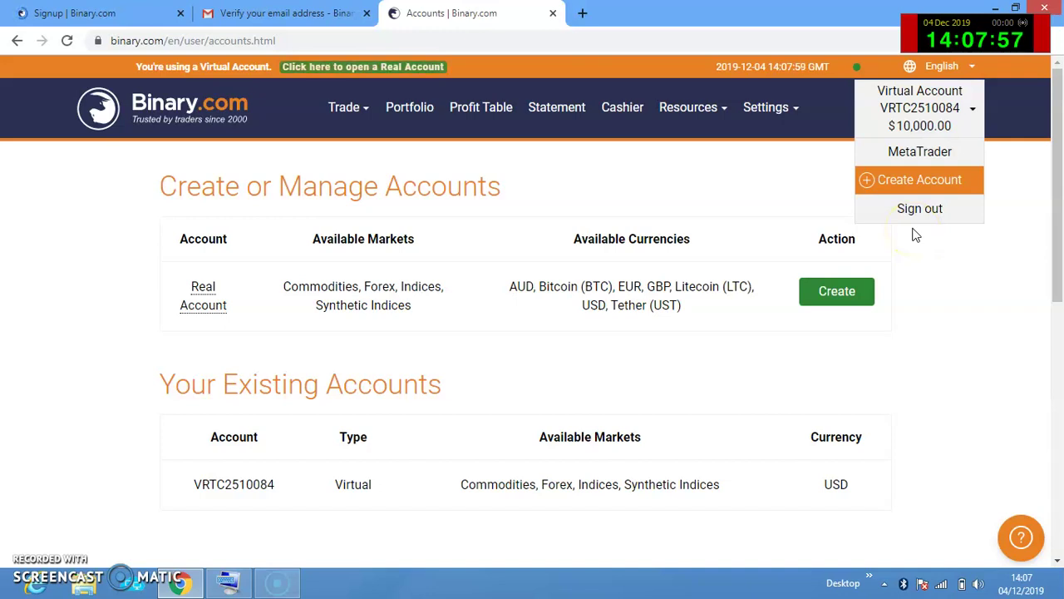
pyautogui.click(1017, 254)
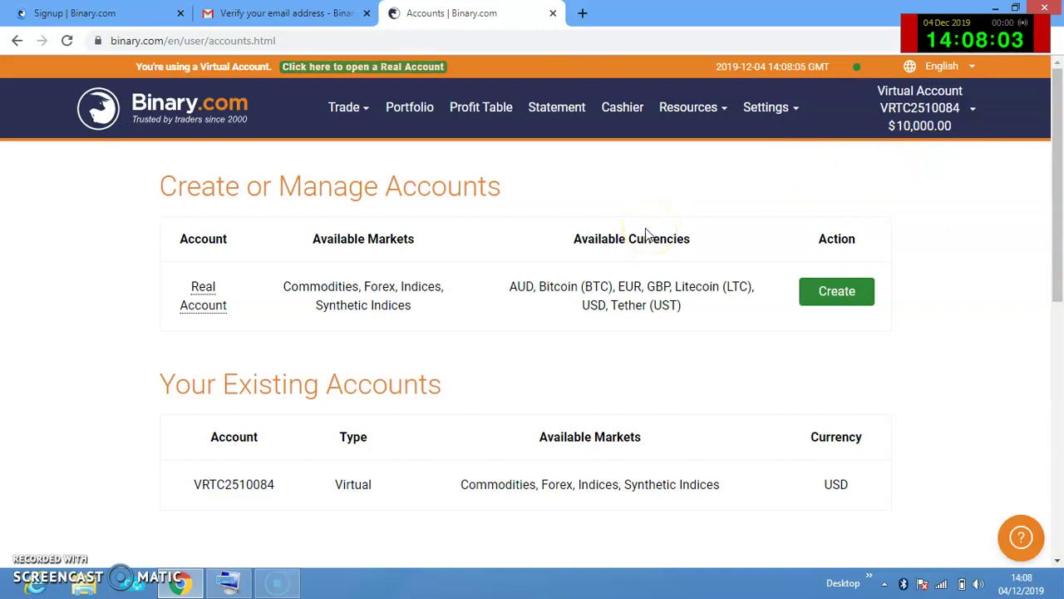
pyautogui.click(973, 113)
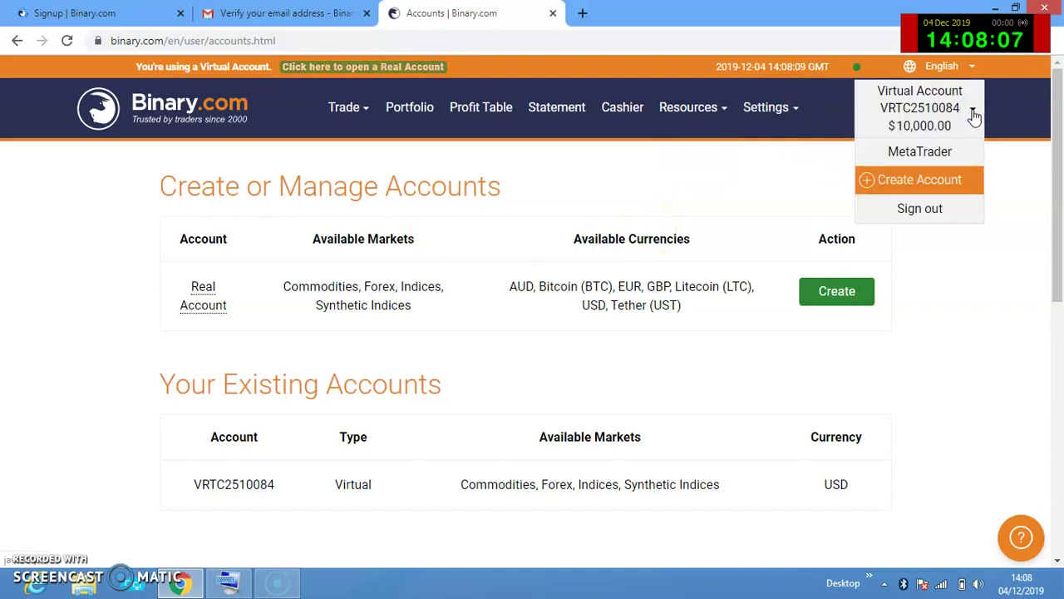
pyautogui.click(993, 264)
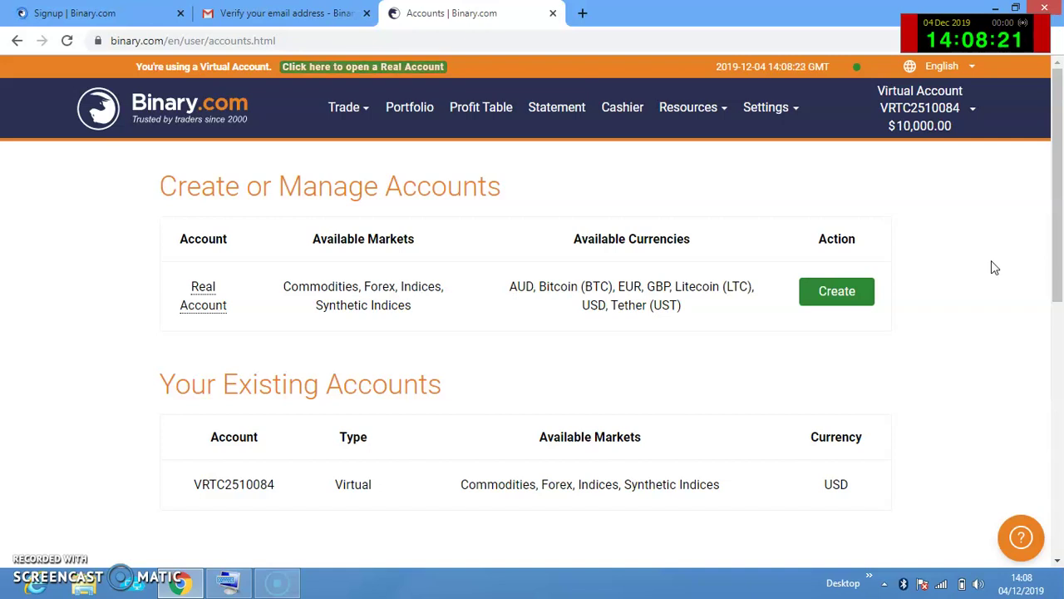
pyautogui.click(958, 240)
# Open the Cashier page and look over its virtual top-up and bank wire, credit card and e-wallet sections
pyautogui.click(623, 109)
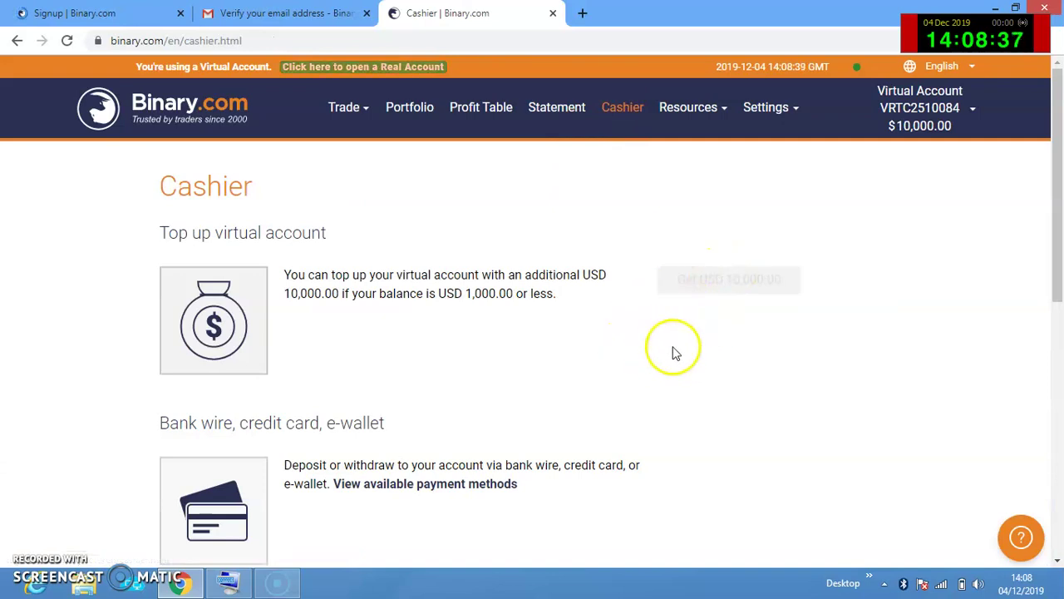
pyautogui.scroll(-1, 677, 355)
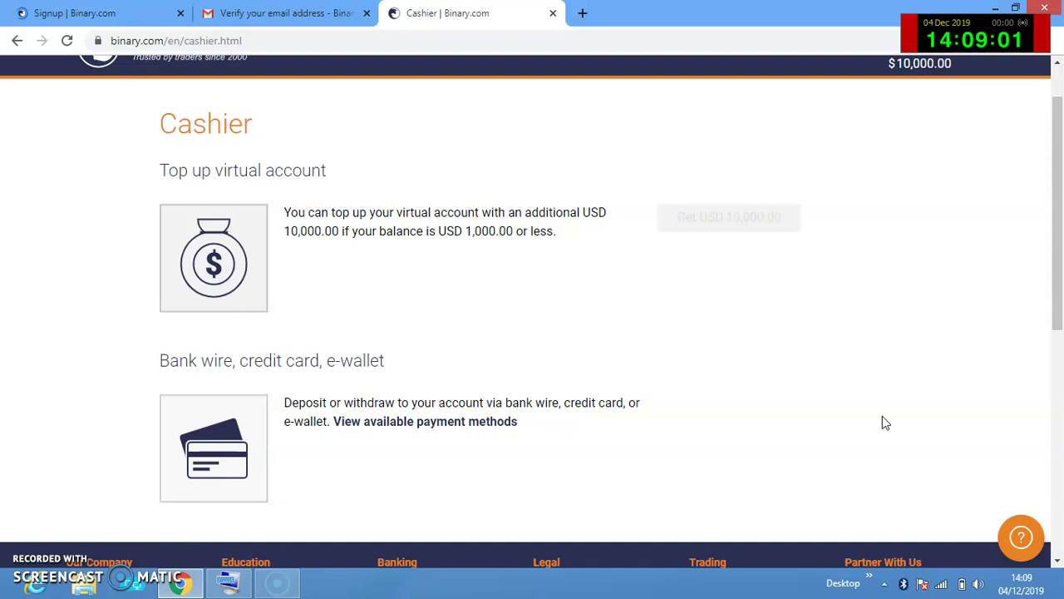
# Finish looking over the Cashier page and open the SmartTrader trading platform
pyautogui.scroll(-1, 884, 420)
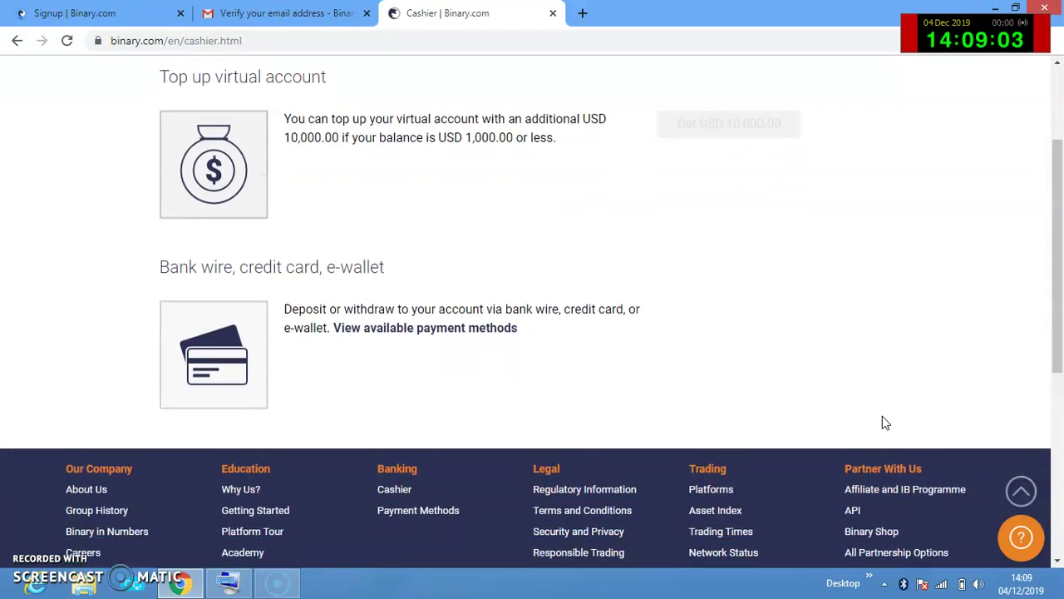
pyautogui.scroll(2, 884, 419)
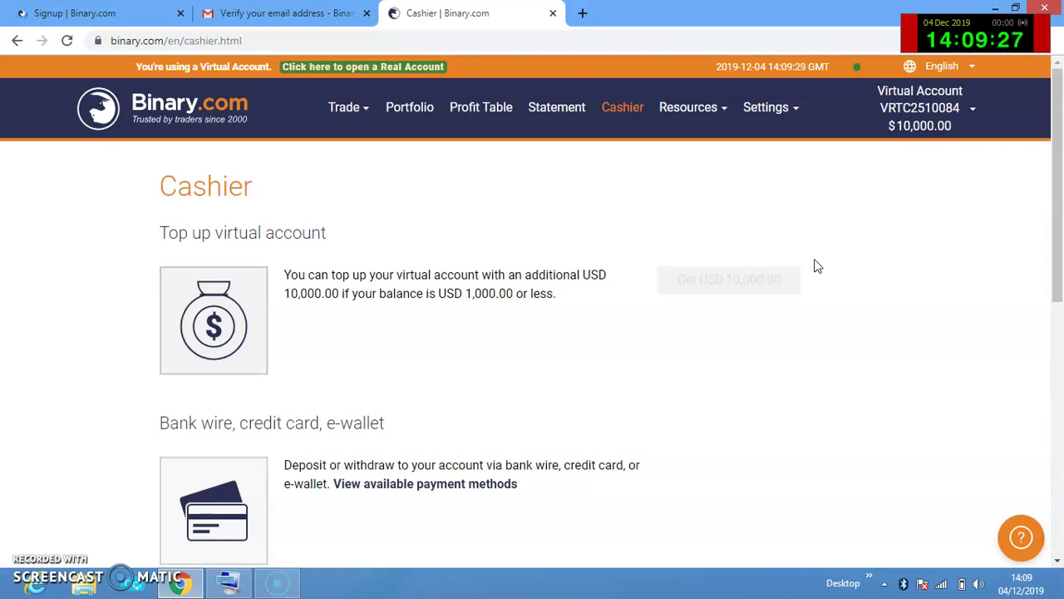
pyautogui.click(811, 266)
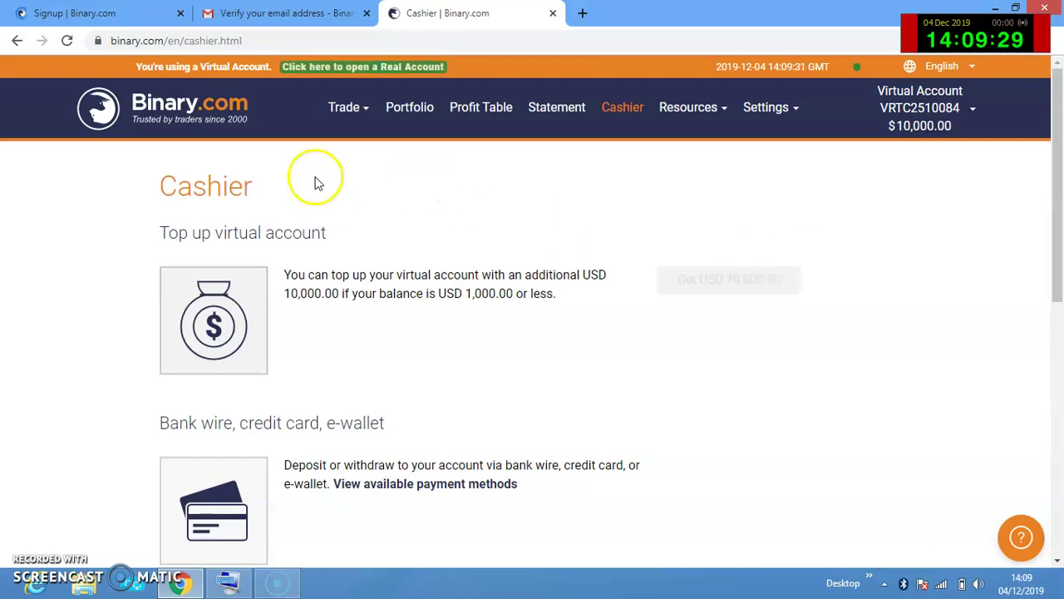
pyautogui.click(366, 110)
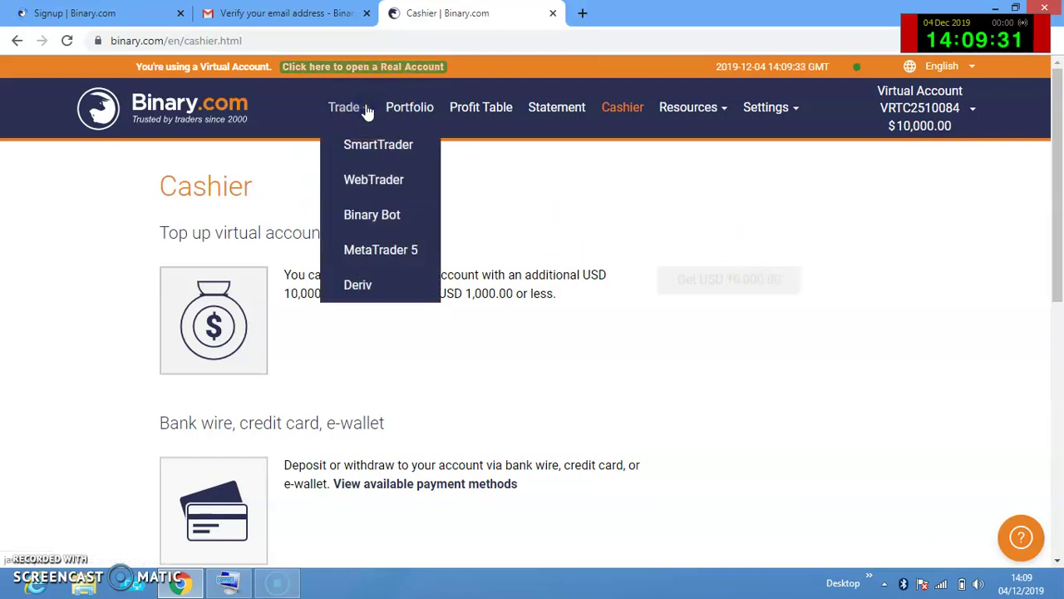
pyautogui.click(406, 155)
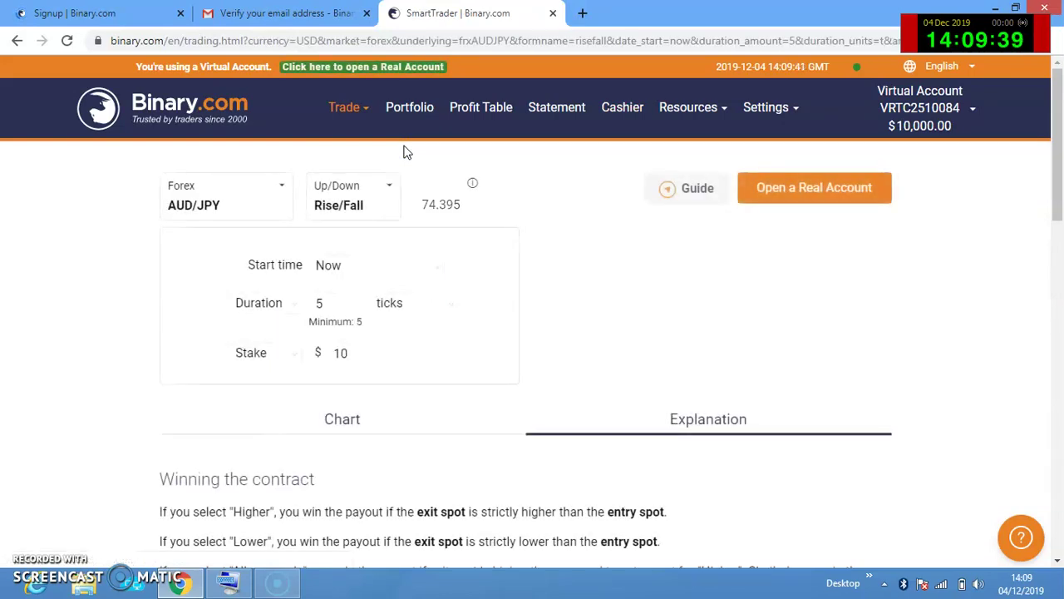
# Look through the forex pairs, and choose Volatility 25 Index from the Synthetic Indices as the market
pyautogui.click(245, 208)
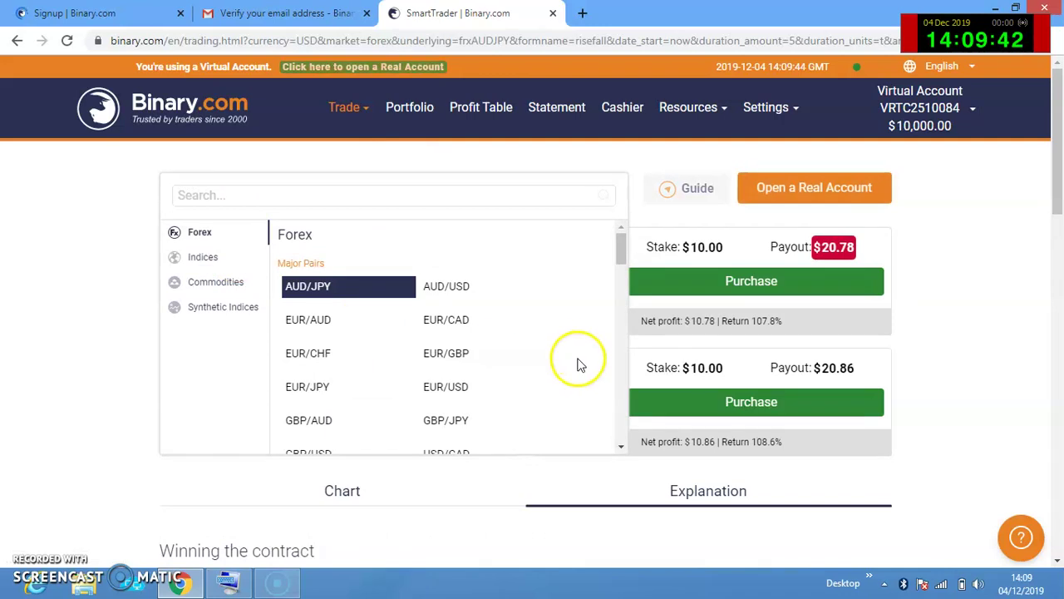
pyautogui.click(620, 447)
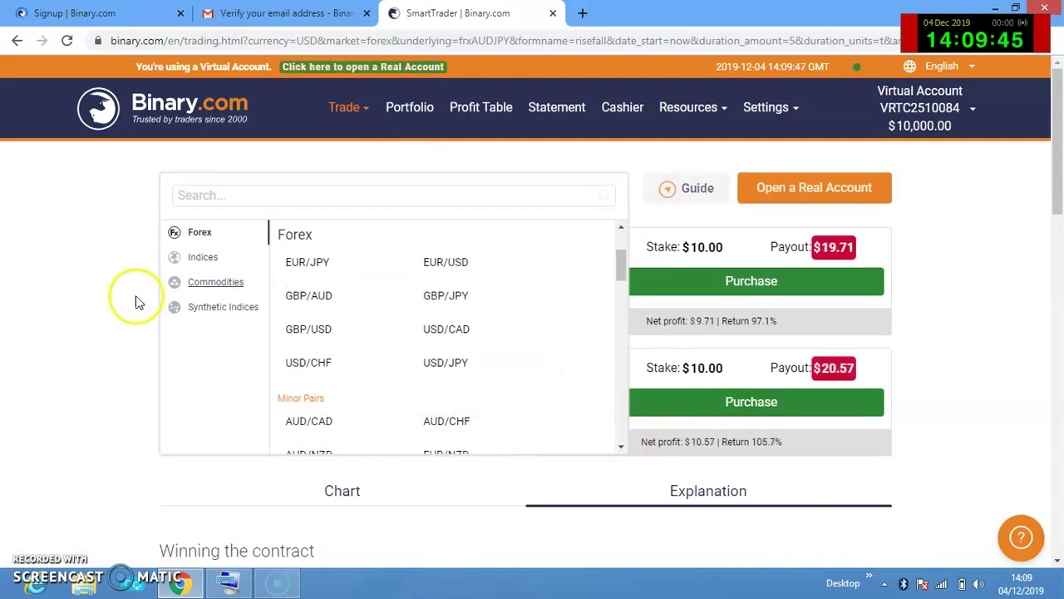
pyautogui.click(208, 312)
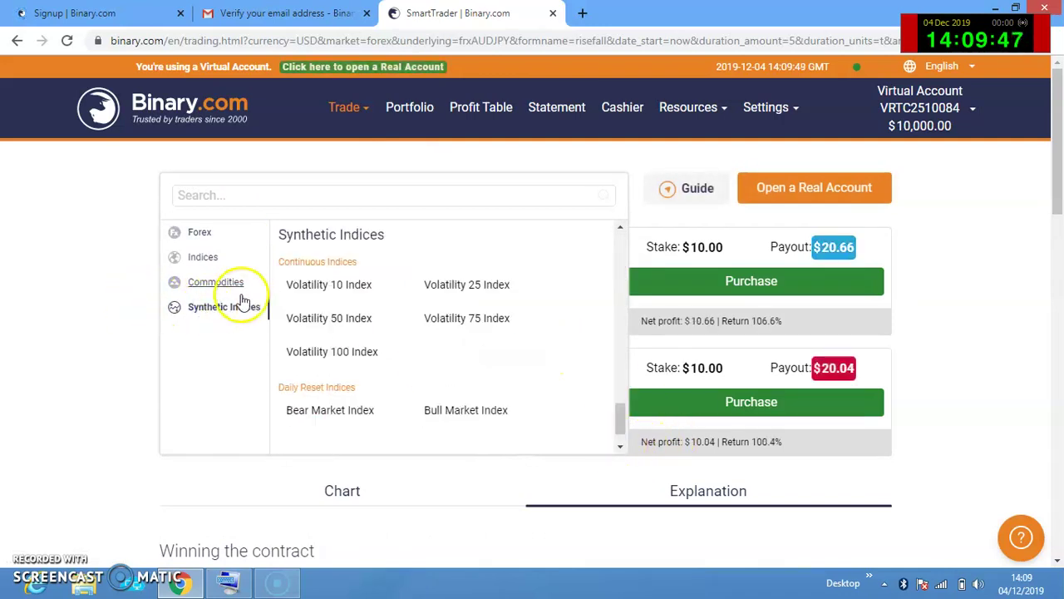
pyautogui.click(471, 291)
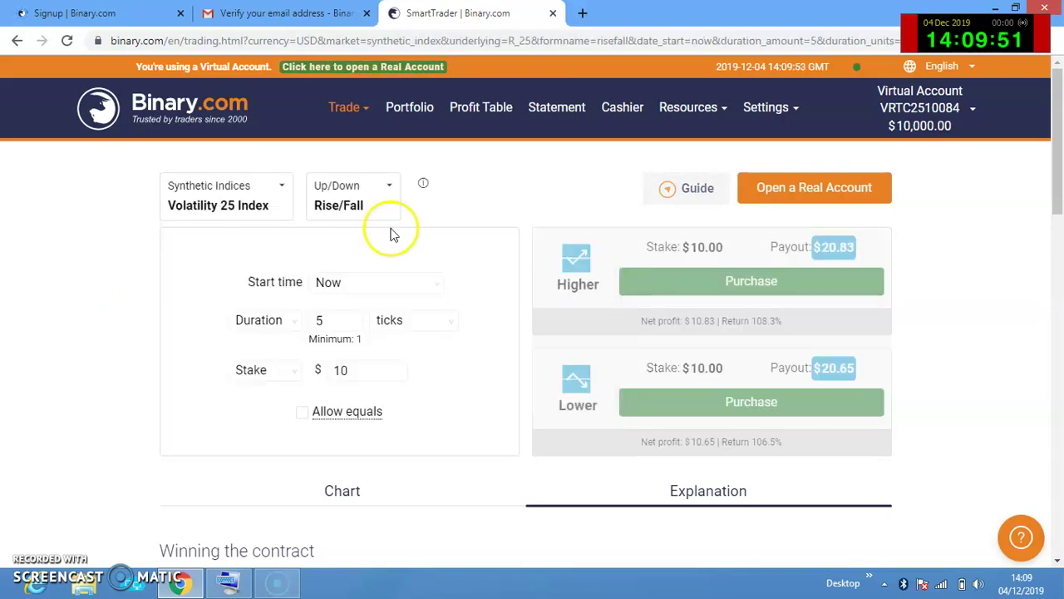
# Set the trade type to Matches/Differs under Digits and display the Last Digit Stats for the index
pyautogui.click(385, 195)
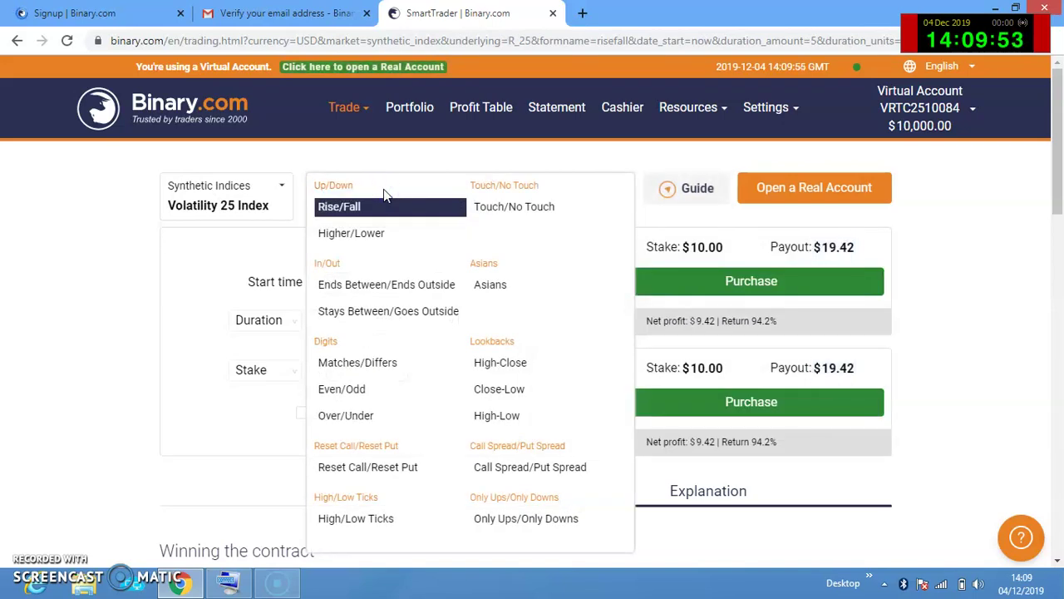
pyautogui.click(388, 366)
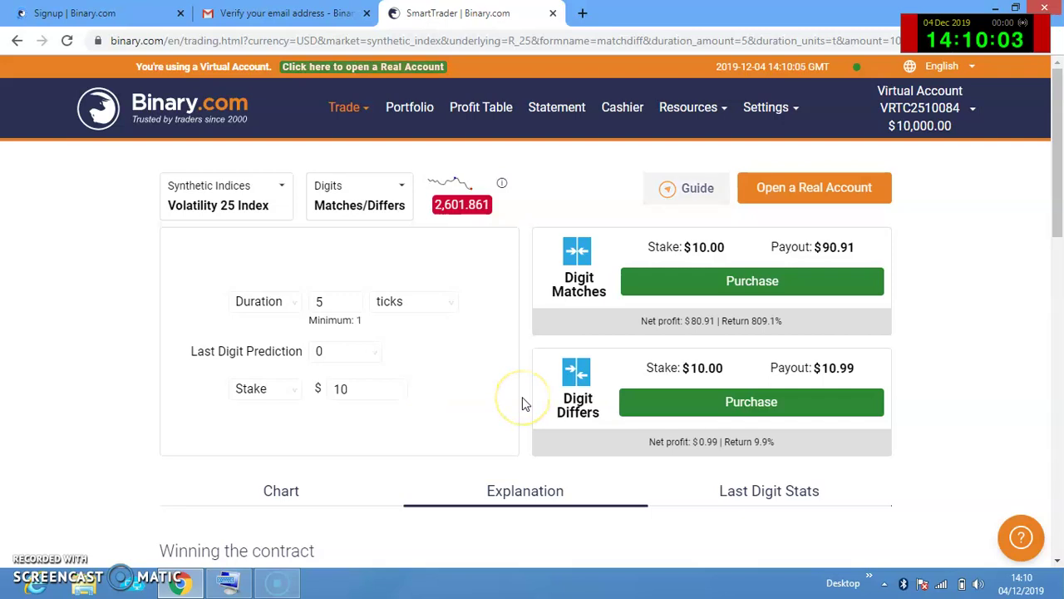
pyautogui.scroll(-2, 522, 396)
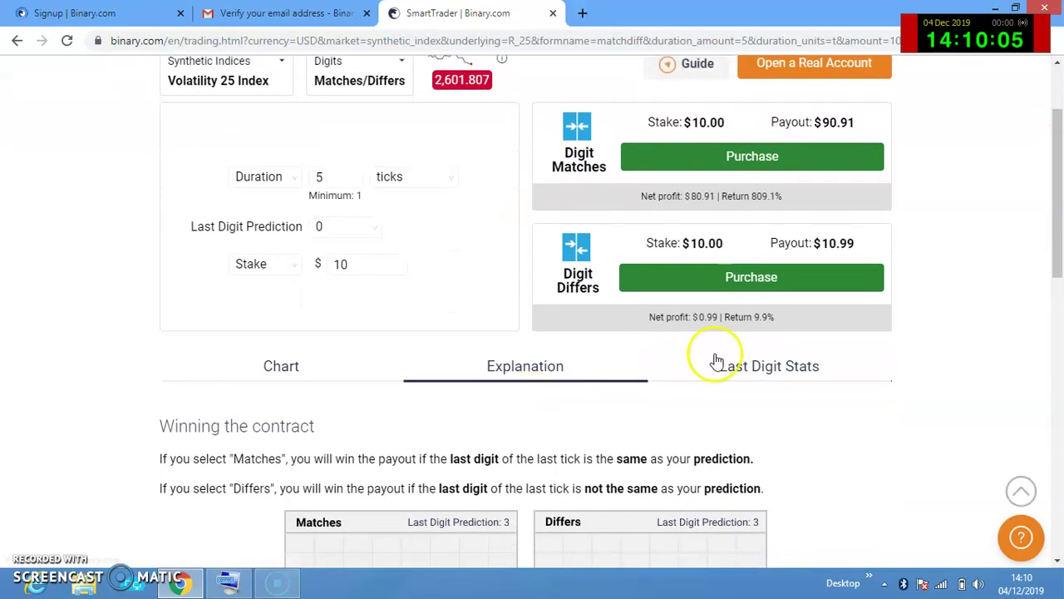
pyautogui.click(740, 374)
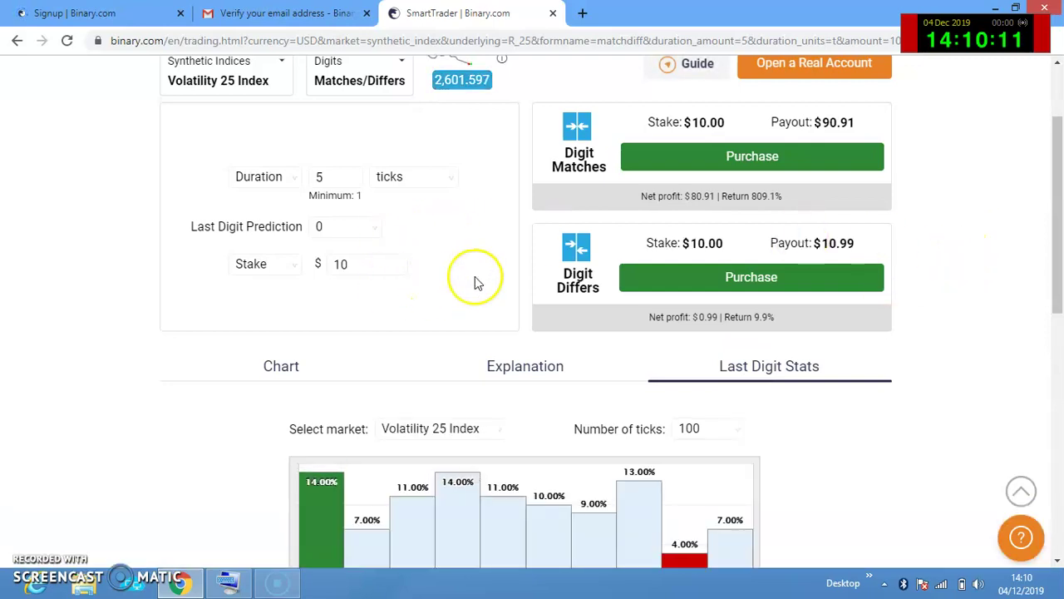
# Purchase a 5-tick Digit Differs contract with last digit prediction 0 and a $10 stake, follow it to its end, and close its result
pyautogui.click(751, 280)
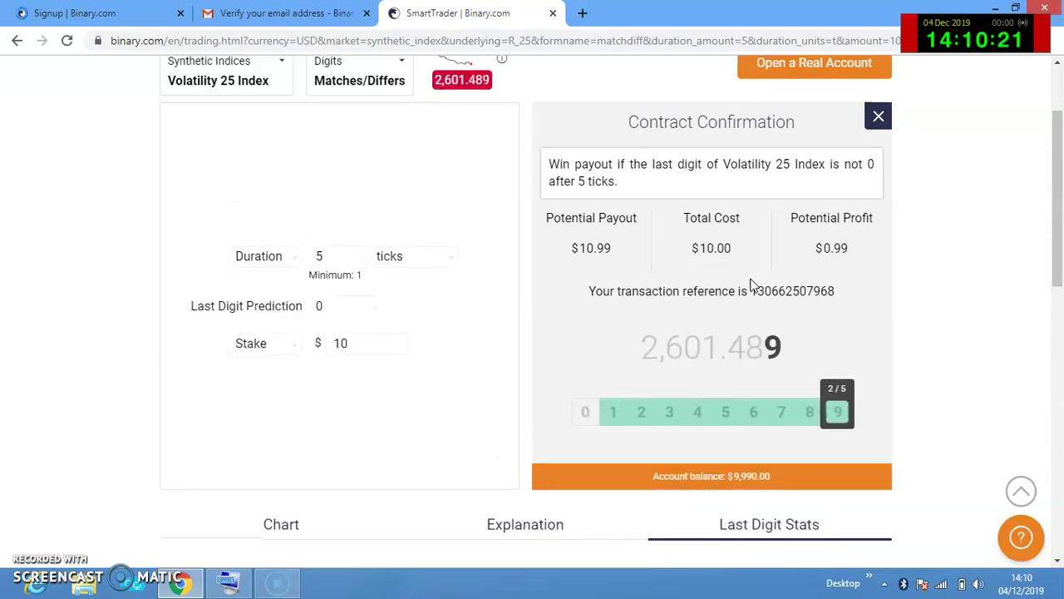
pyautogui.scroll(-1, 751, 285)
pyautogui.scroll(-1, 751, 285)
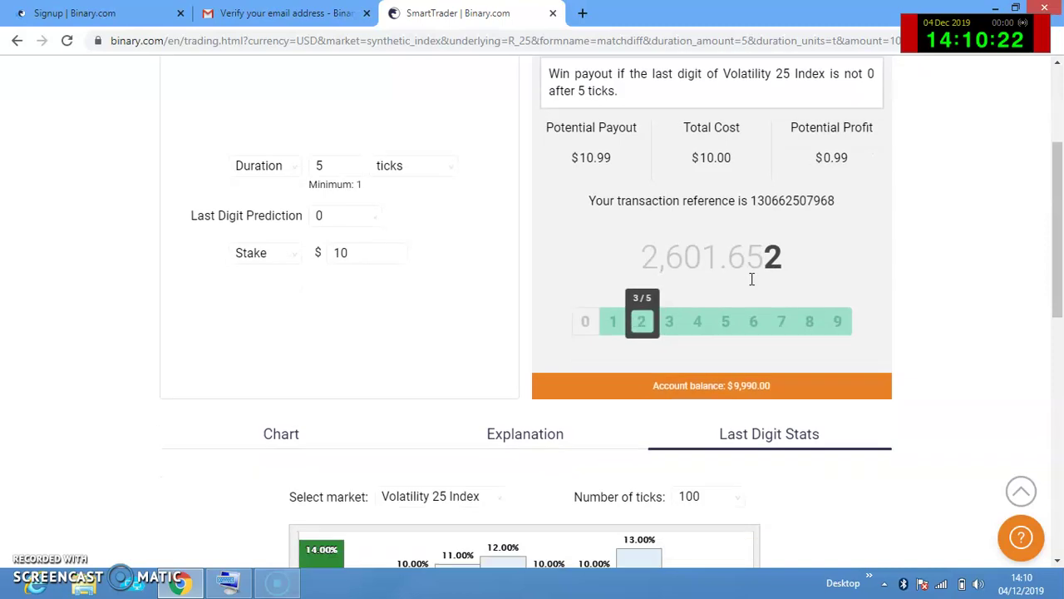
pyautogui.scroll(2, 751, 285)
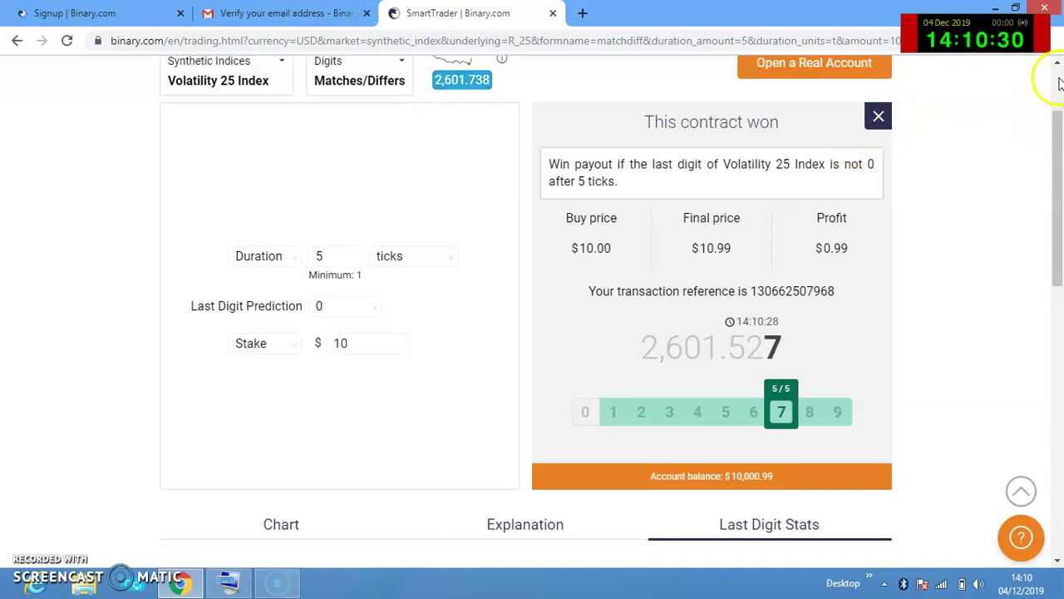
pyautogui.scroll(2, 1059, 84)
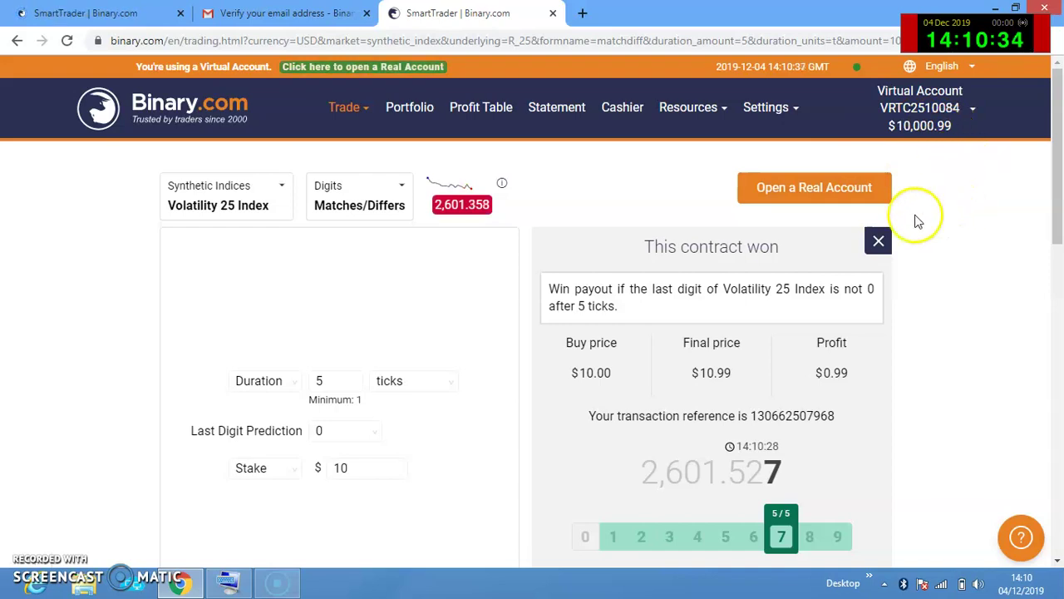
pyautogui.click(879, 242)
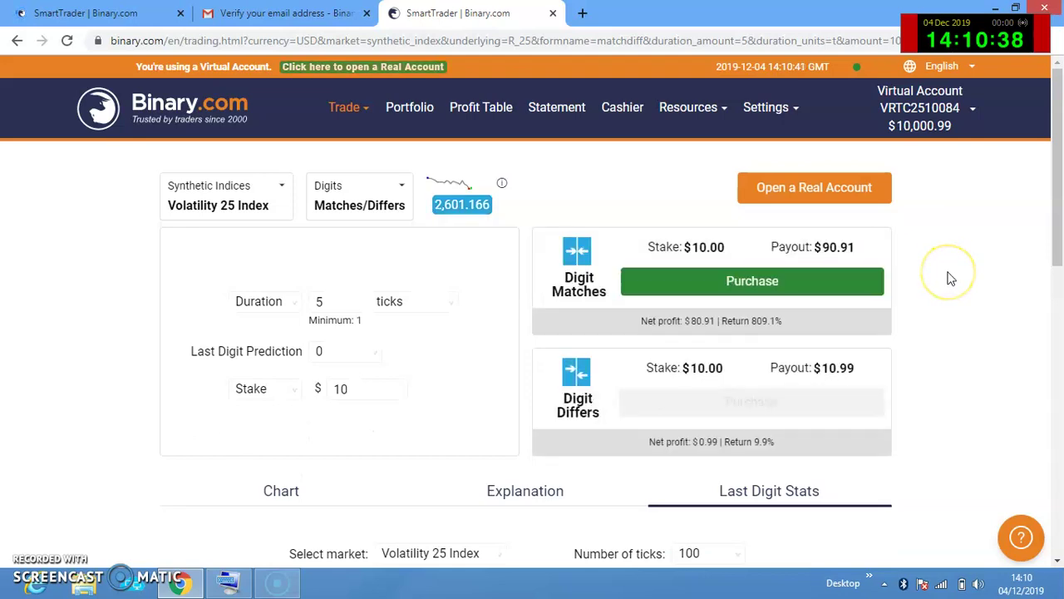